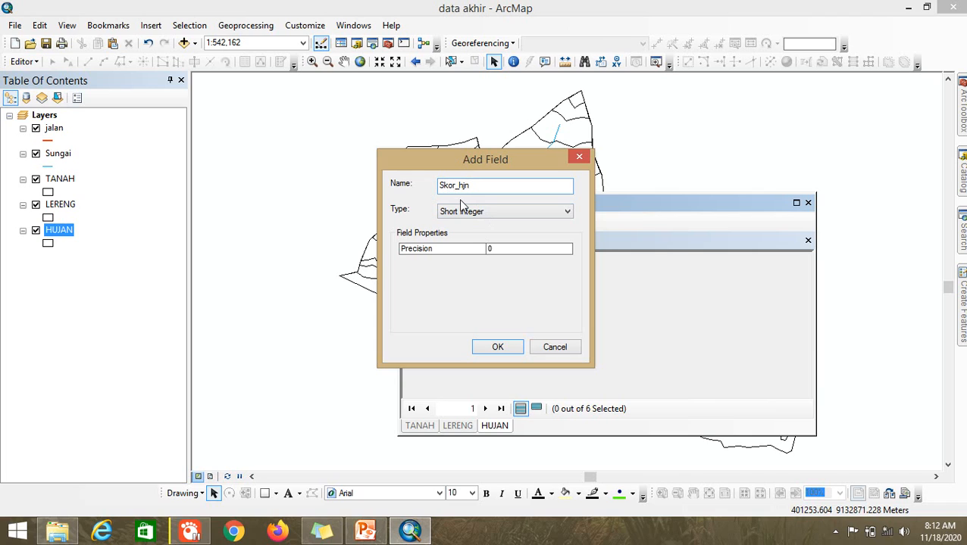
# Set the Skor_hjn field's type to Short Integer, fill in its precision, and add it to the HUJAN table
pyautogui.click(462, 211)
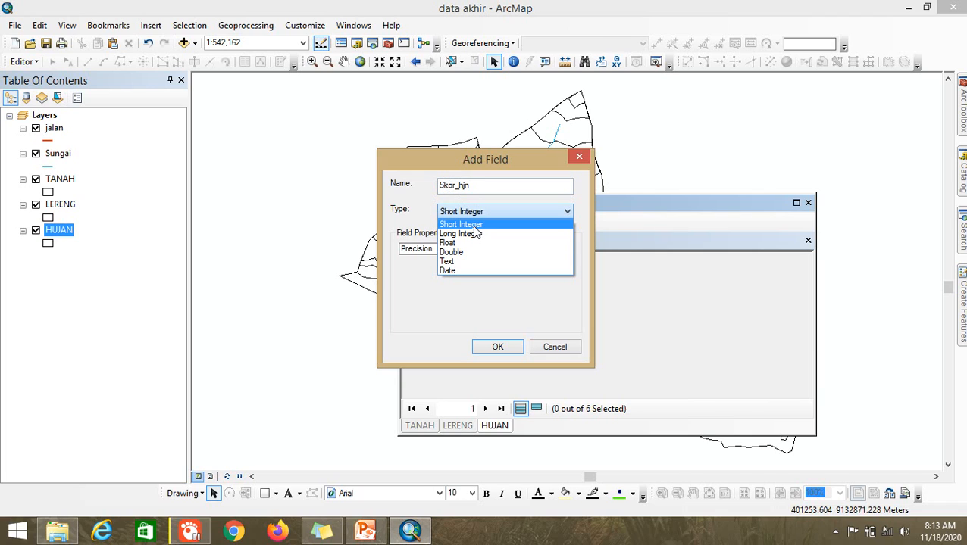
pyautogui.click(474, 226)
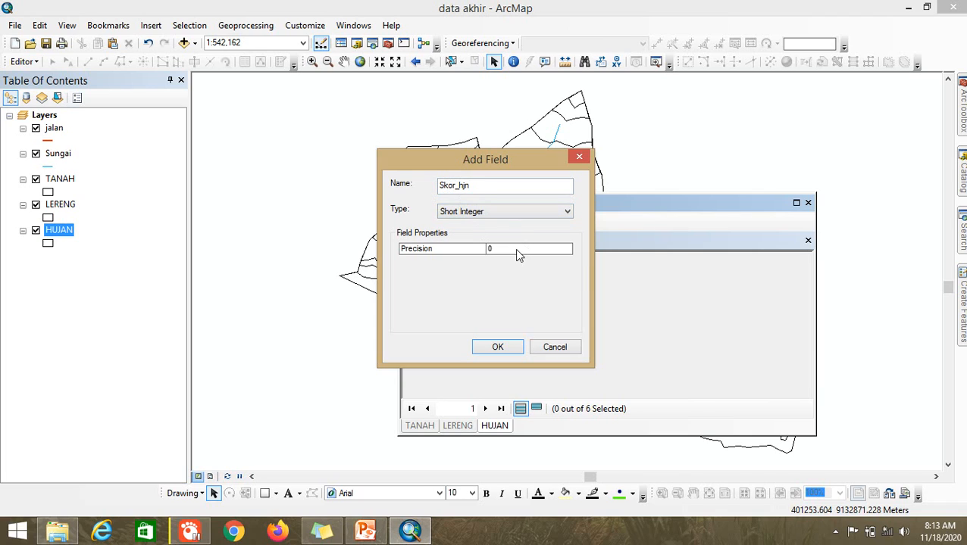
pyautogui.click(516, 251)
pyautogui.write('1')
pyautogui.click(512, 350)
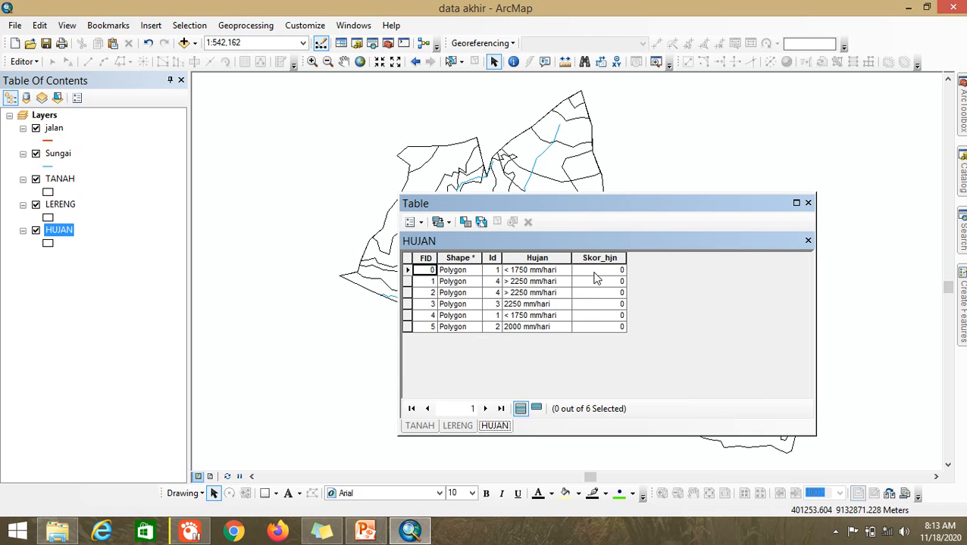
# Start an edit session on the HUJAN layer
pyautogui.click(595, 274)
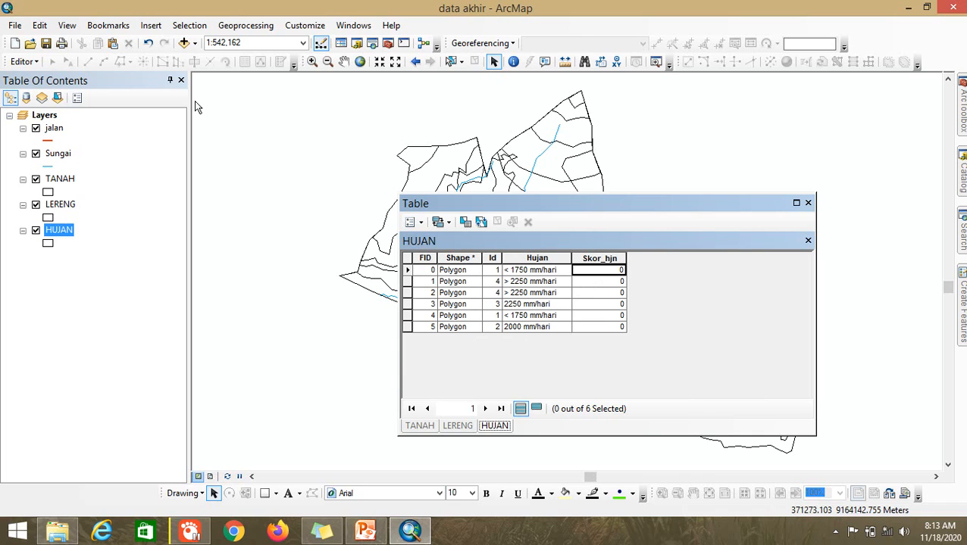
pyautogui.click(25, 61)
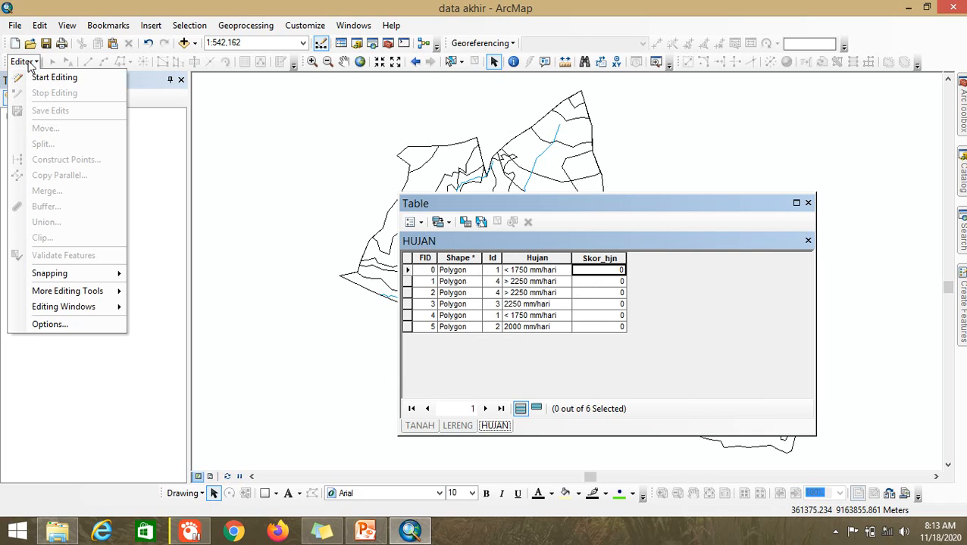
pyautogui.click(41, 76)
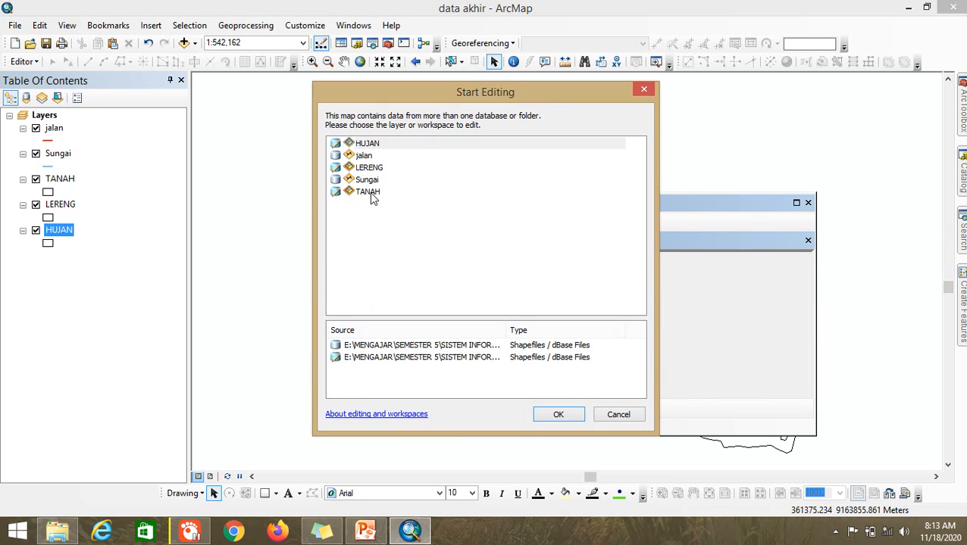
pyautogui.click(375, 144)
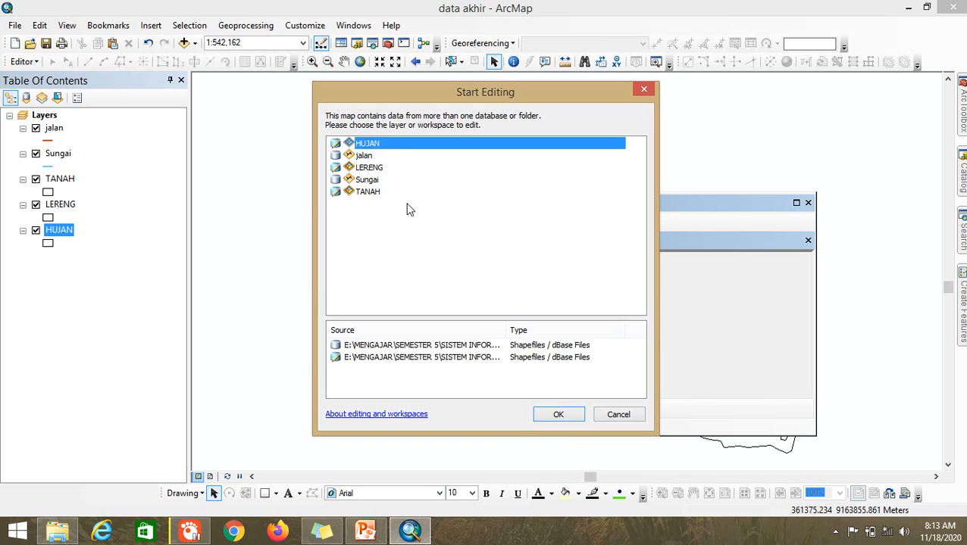
pyautogui.click(557, 413)
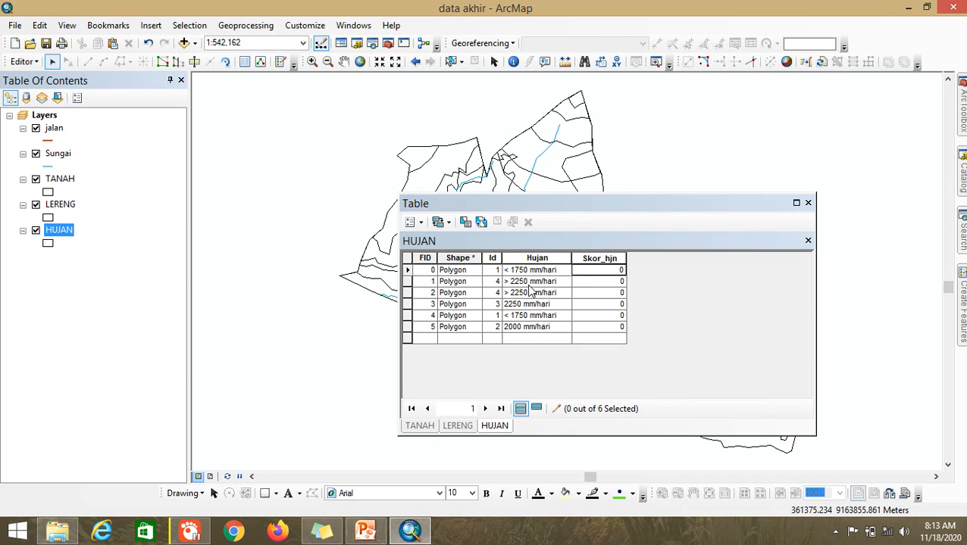
# Consult the PETA CH score table in PowerPoint, return to ArcMap and enter 20 as Skor_hjn for the FID 0 record
pyautogui.moveTo(365, 531)
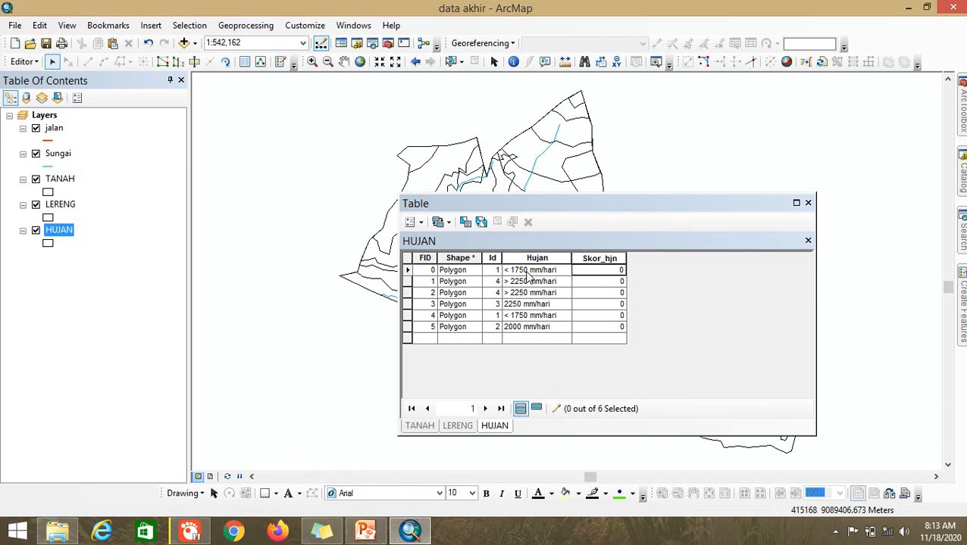
pyautogui.click(366, 531)
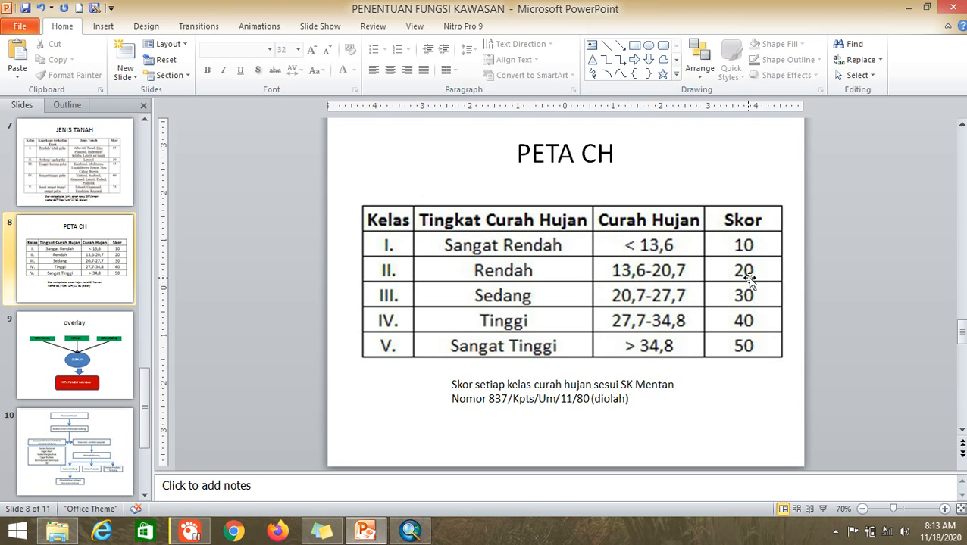
pyautogui.click(415, 532)
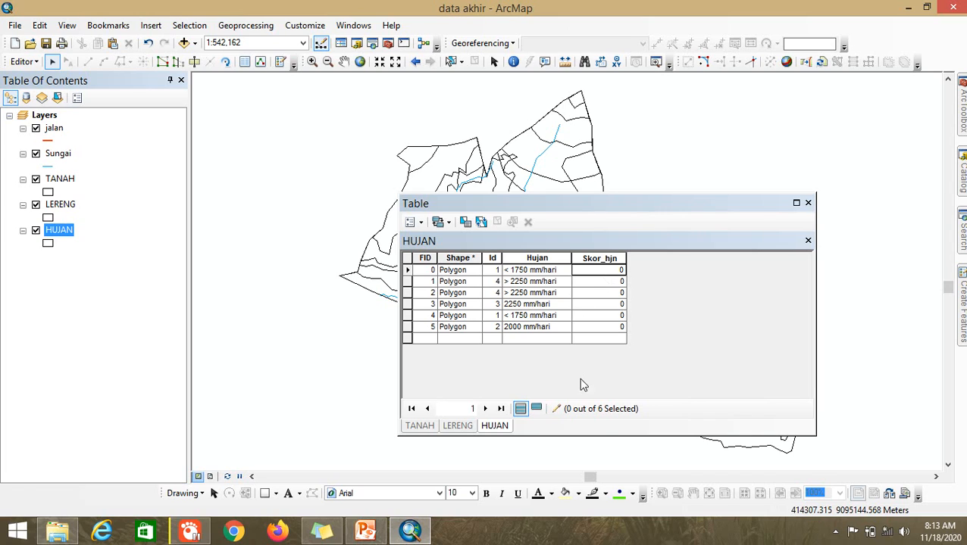
pyautogui.click(607, 318)
pyautogui.click(602, 272)
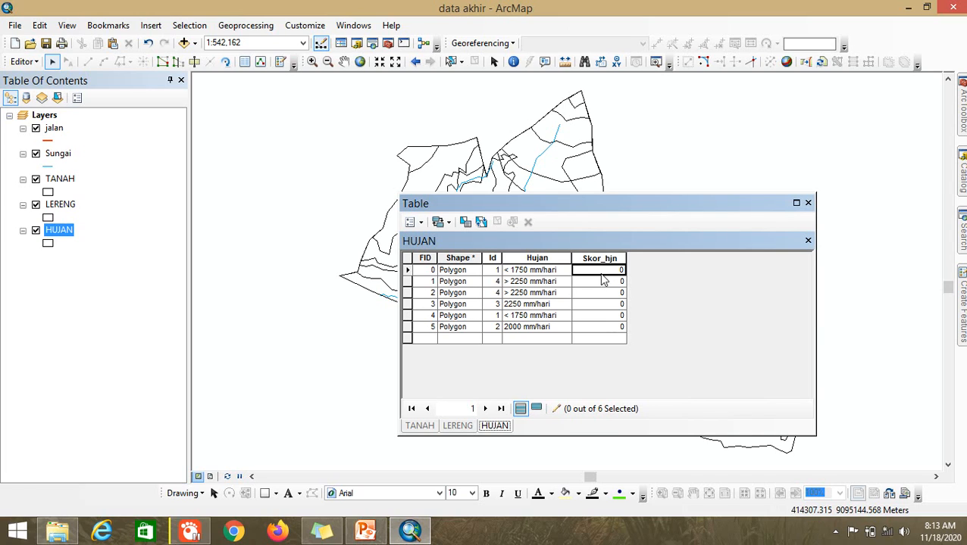
pyautogui.write('20')
# Check the rainfall classes in PowerPoint and enter a Skor_hjn of 30 in ArcMap for the two > 2250 mm/hari records
pyautogui.click(366, 532)
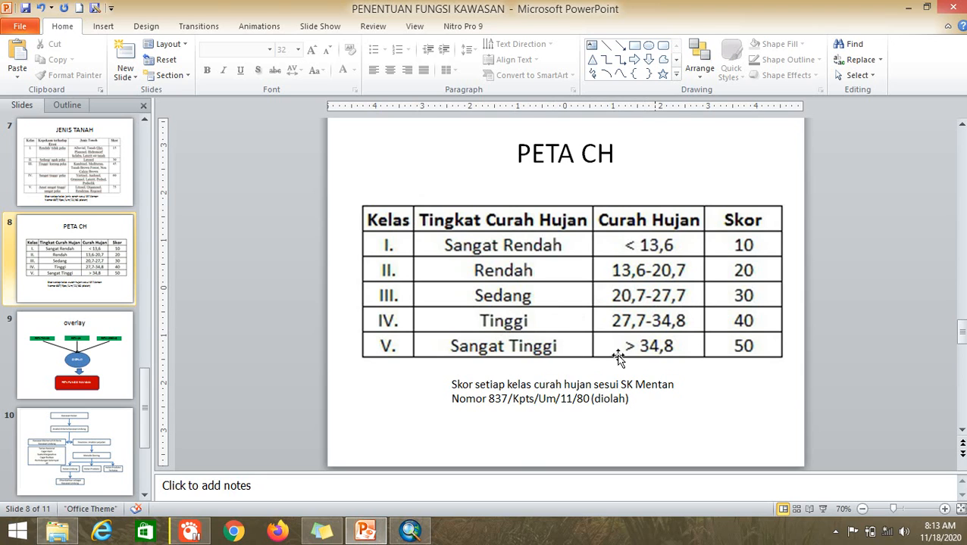
pyautogui.click(416, 533)
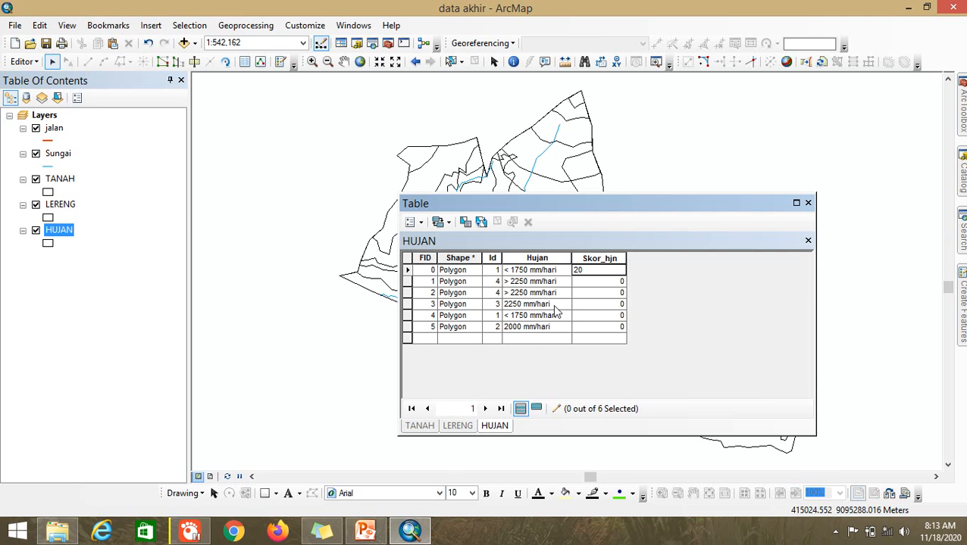
pyautogui.click(581, 282)
pyautogui.write('3')
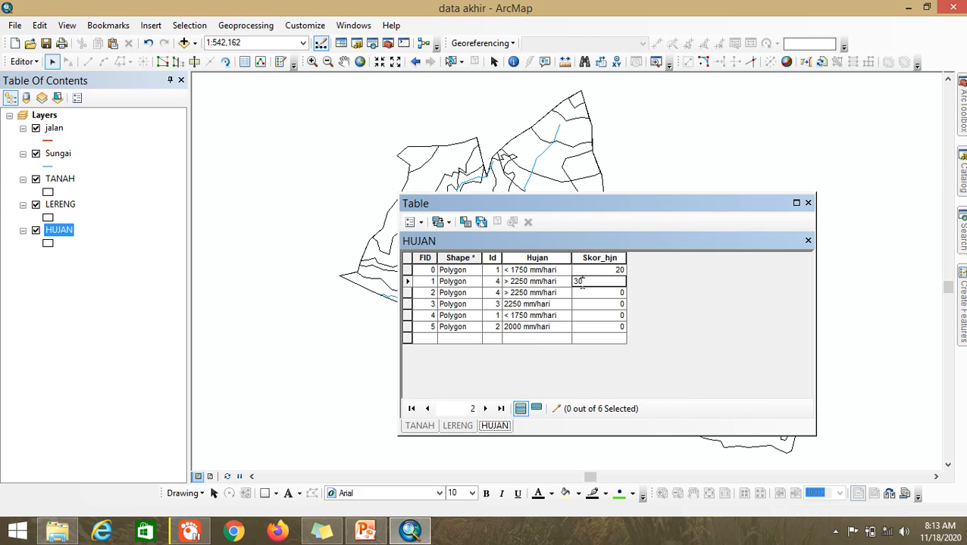
pyautogui.press('Return')
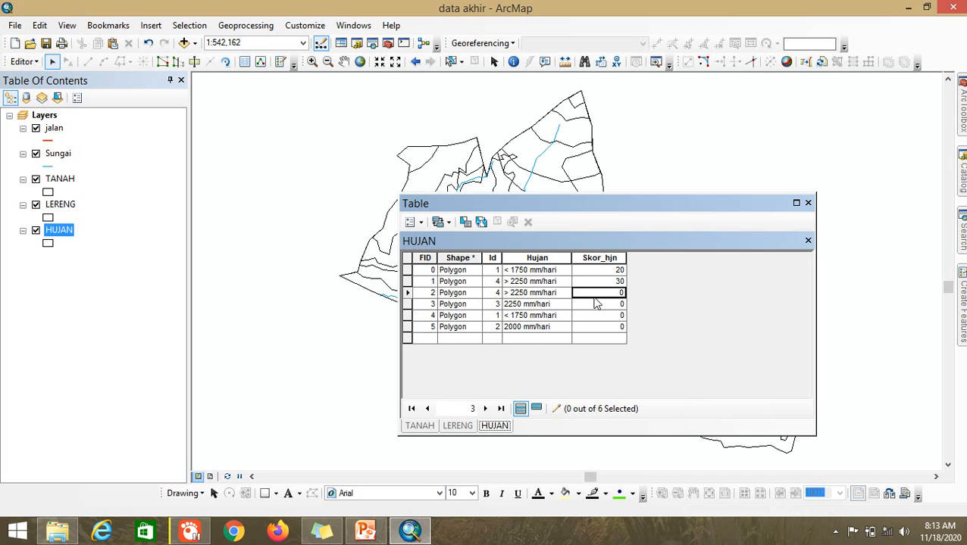
pyautogui.write('30')
pyautogui.click(411, 534)
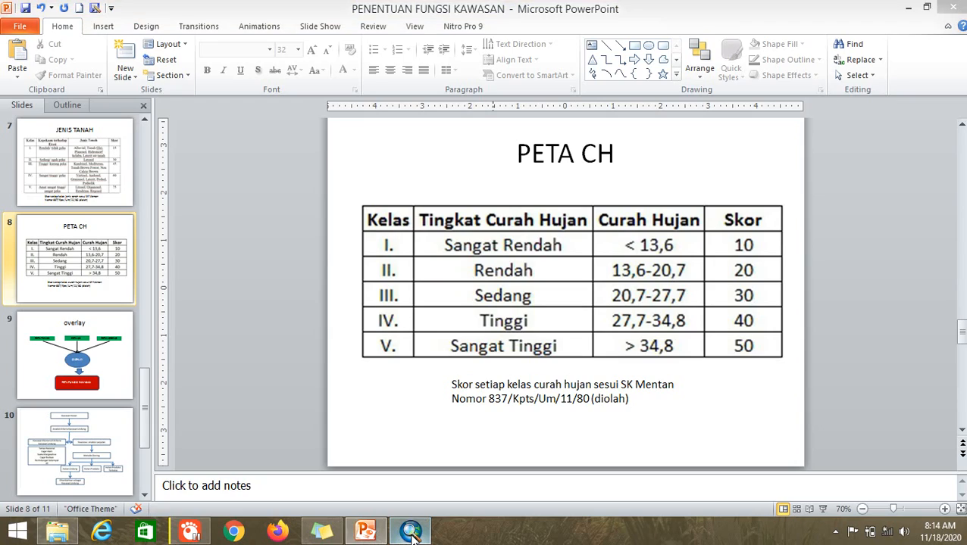
pyautogui.click(410, 534)
pyautogui.press('Return')
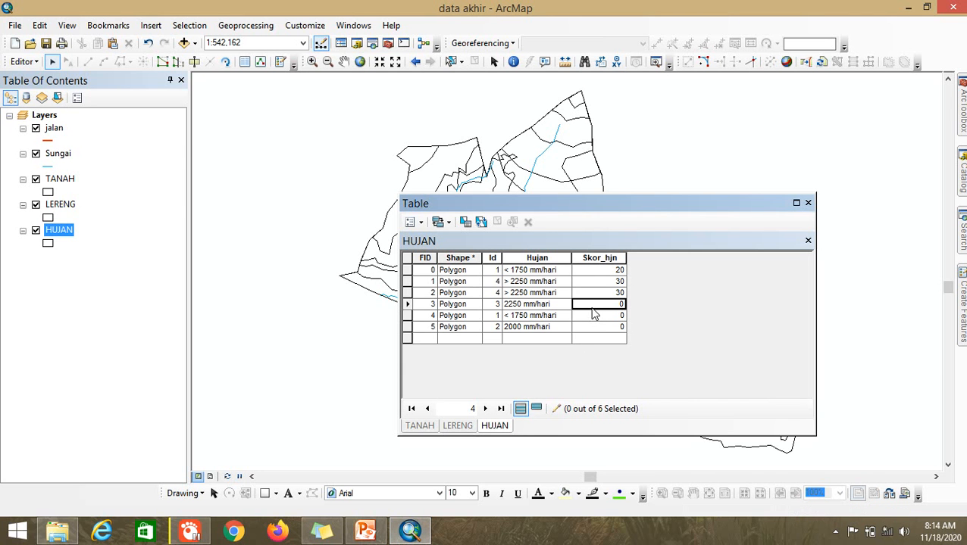
# Enter Skor_hjn 30 for the 2250 mm/hari record and 20 for FID 4 in ArcMap, checking the scores in PowerPoint
pyautogui.click(592, 305)
pyautogui.write('30')
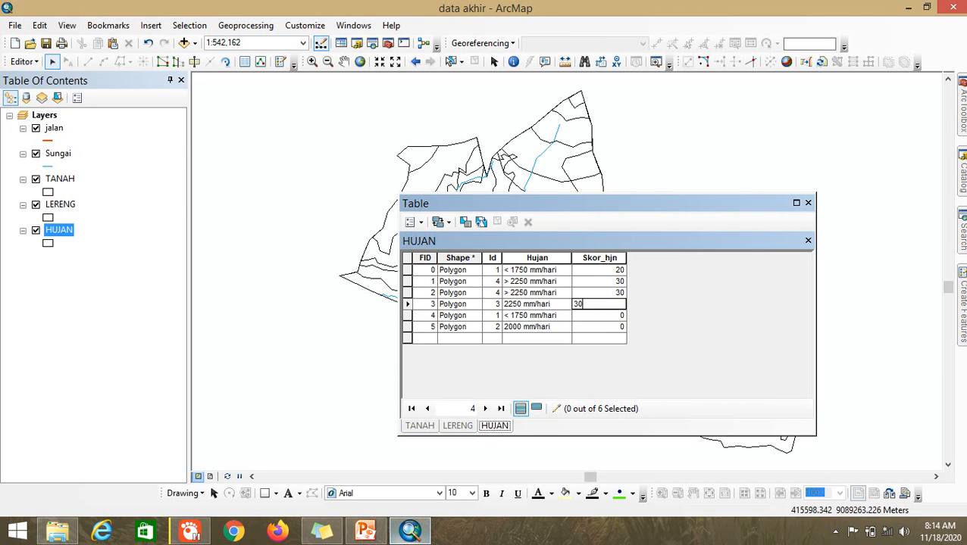
pyautogui.click(415, 530)
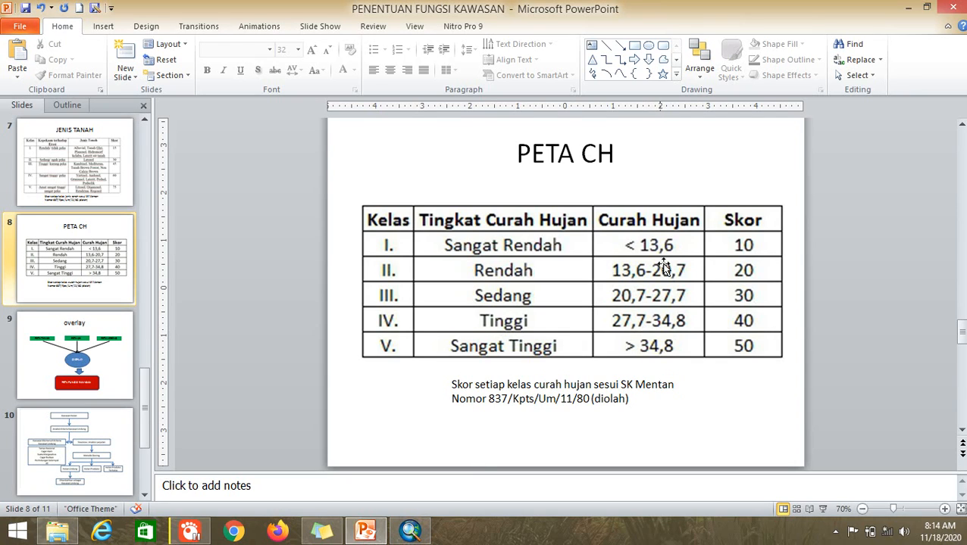
pyautogui.click(410, 531)
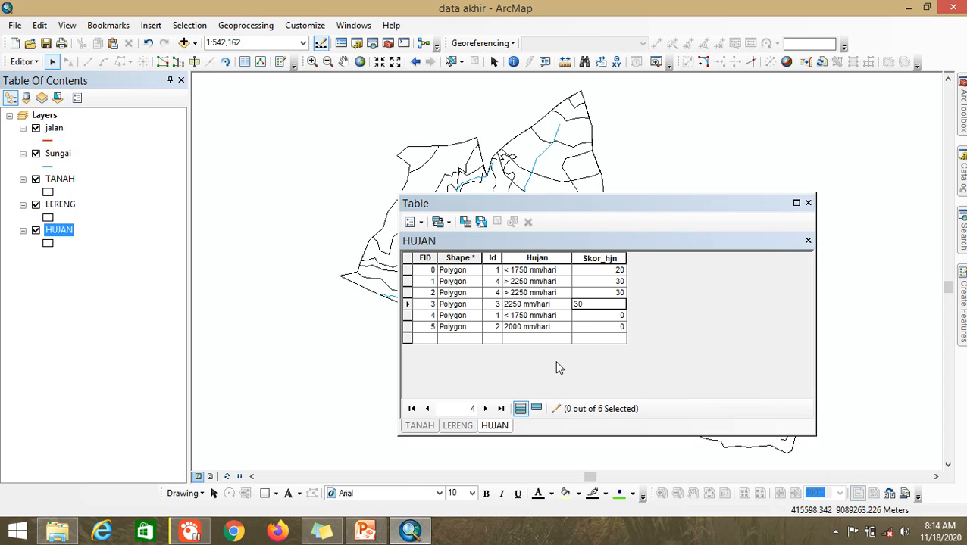
pyautogui.click(597, 318)
pyautogui.write('20')
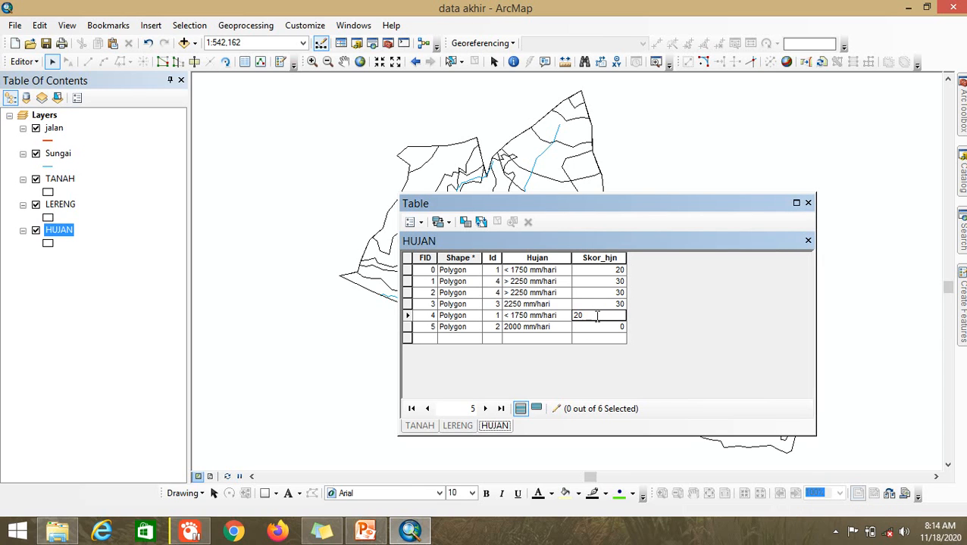
# Recheck the rainfall scores in PowerPoint and enter 20 as Skor_hjn for the 2000 mm/hari record in ArcMap
pyautogui.click(365, 530)
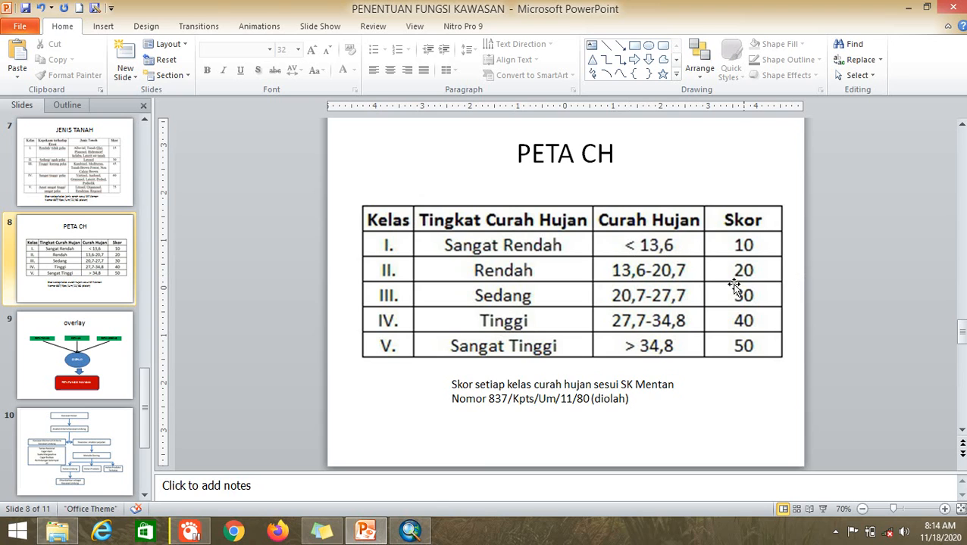
pyautogui.click(410, 530)
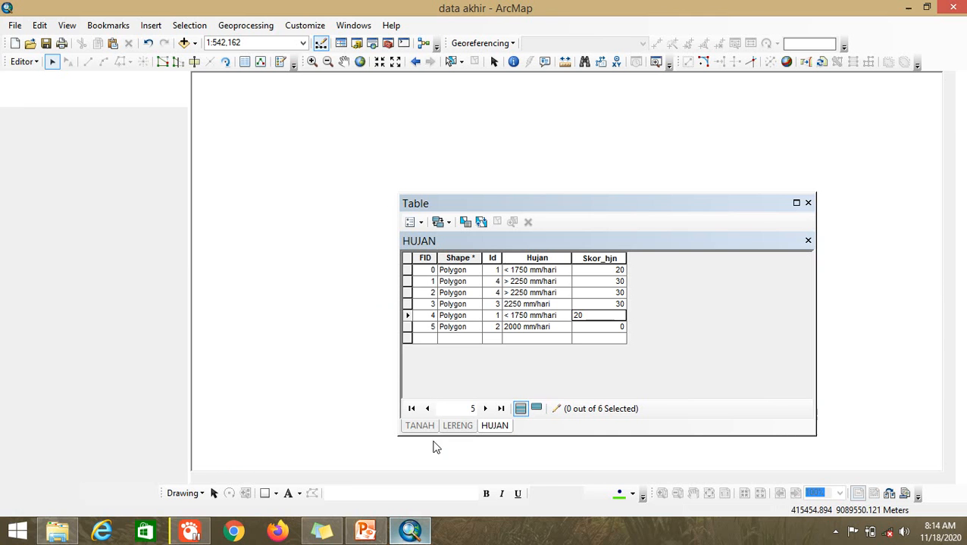
pyautogui.click(597, 327)
pyautogui.write('20')
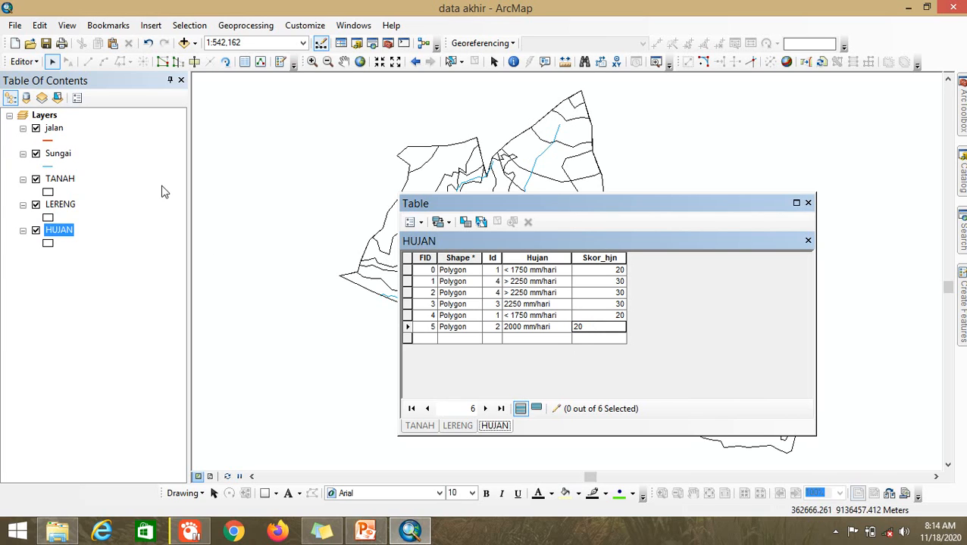
# Open the attribute table of the TANAH layer
pyautogui.rightClick(68, 180)
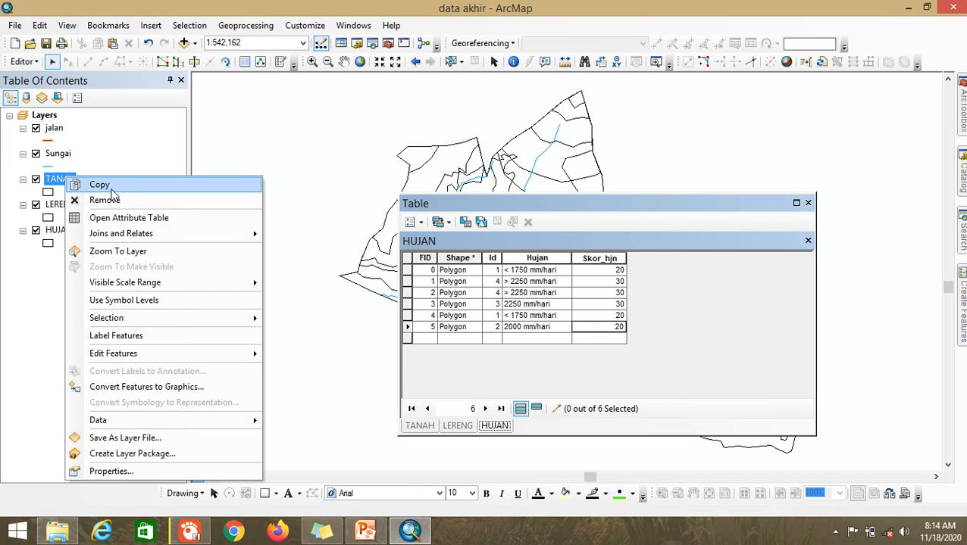
pyautogui.click(137, 219)
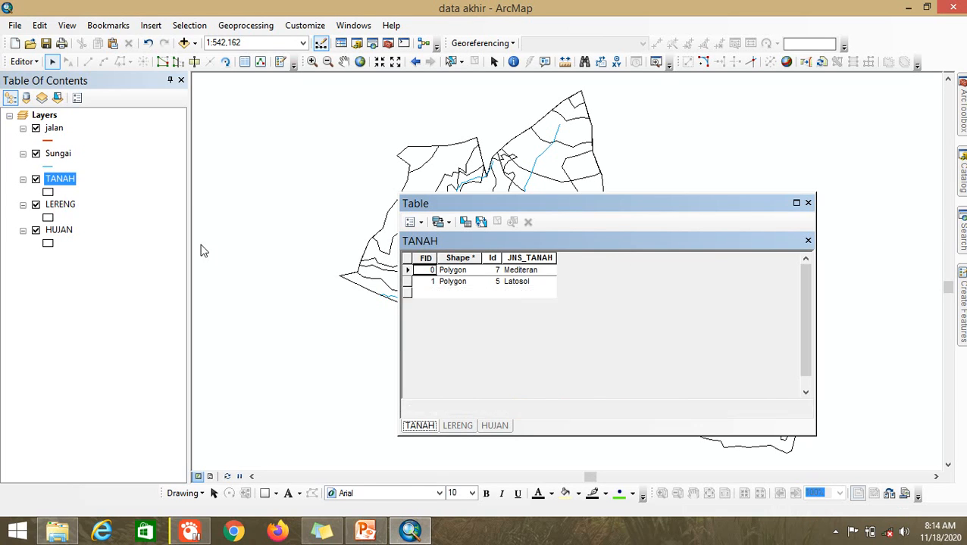
pyautogui.click(412, 224)
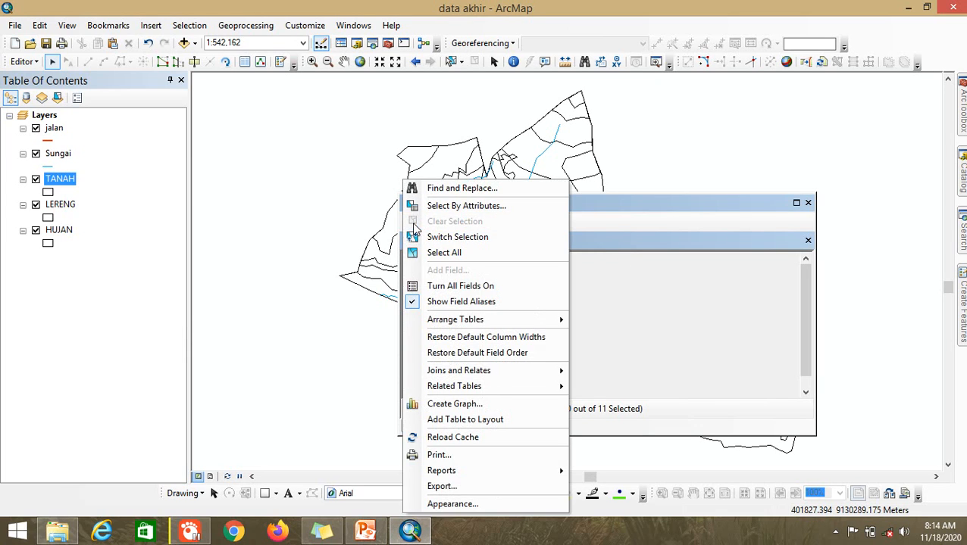
pyautogui.click(635, 216)
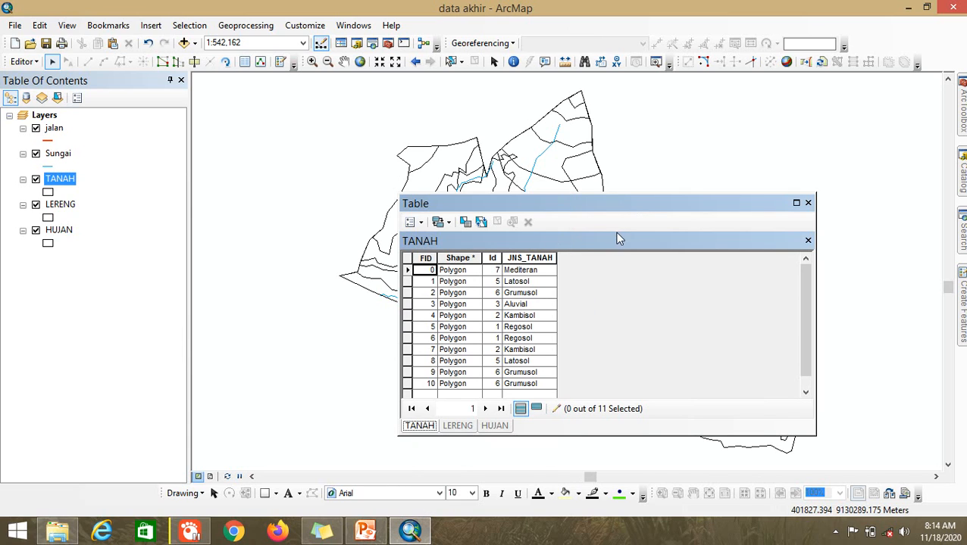
# Stop the edit session and save the edits
pyautogui.click(22, 61)
pyautogui.click(76, 93)
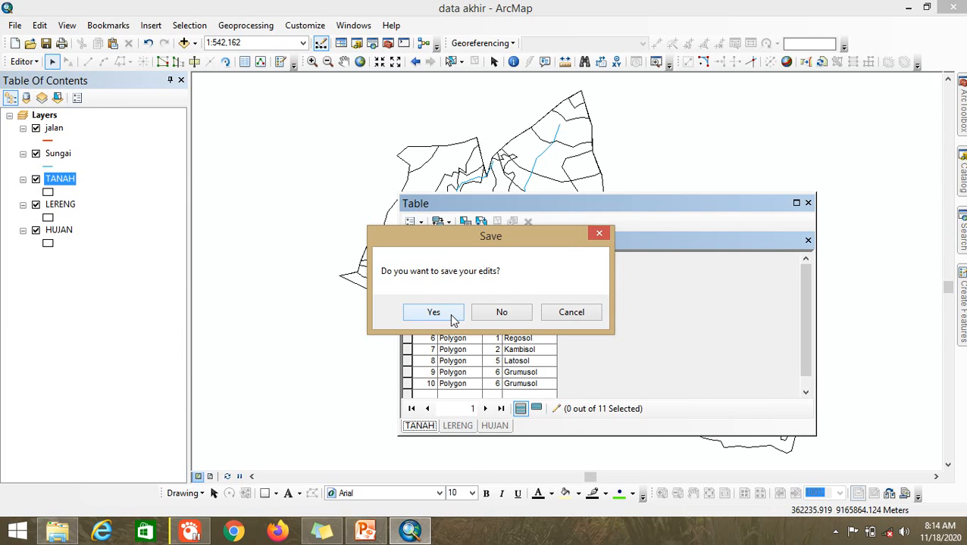
pyautogui.click(434, 312)
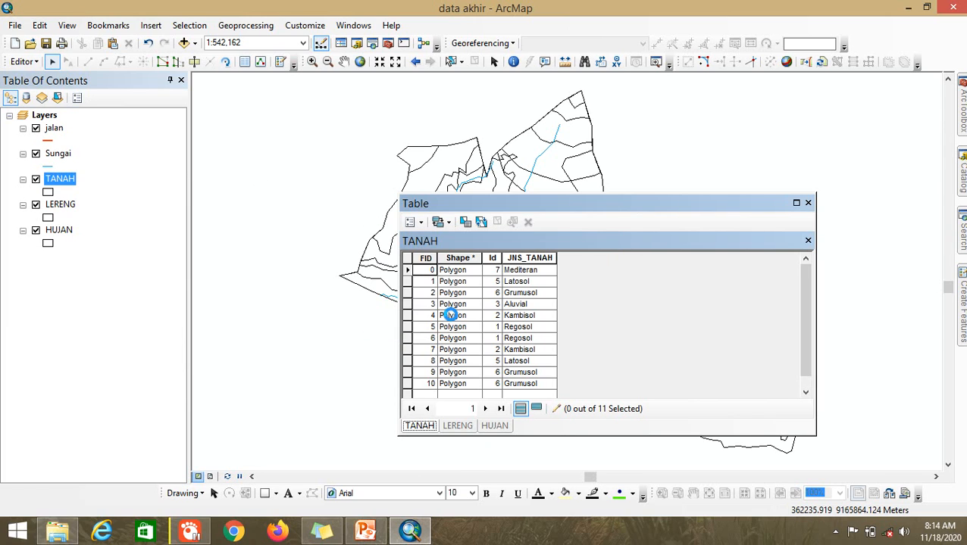
# Add a Short Integer field named skor_tanah to the TANAH table
pyautogui.click(411, 223)
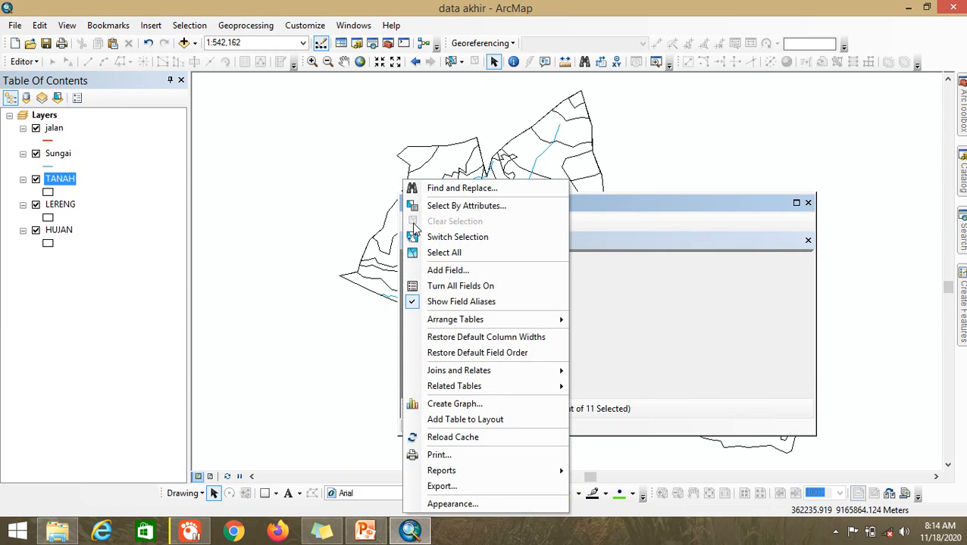
pyautogui.click(464, 273)
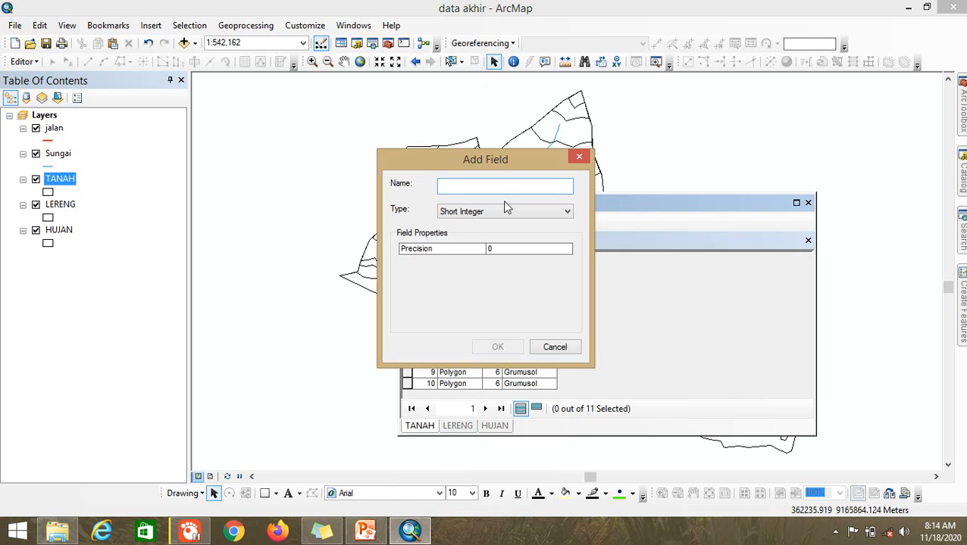
pyautogui.write('skor_tanah')
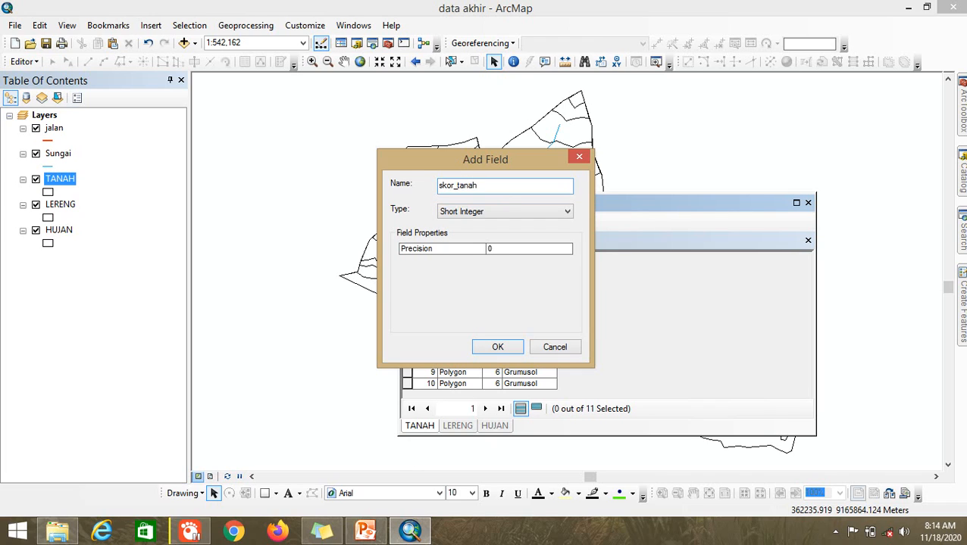
pyautogui.click(496, 250)
pyautogui.click(499, 347)
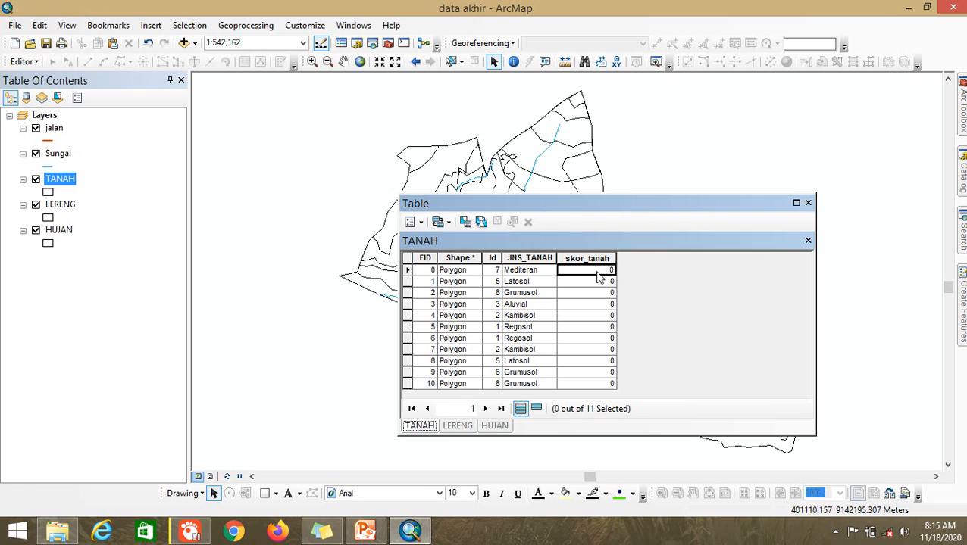
pyautogui.click(410, 221)
pyautogui.click(449, 271)
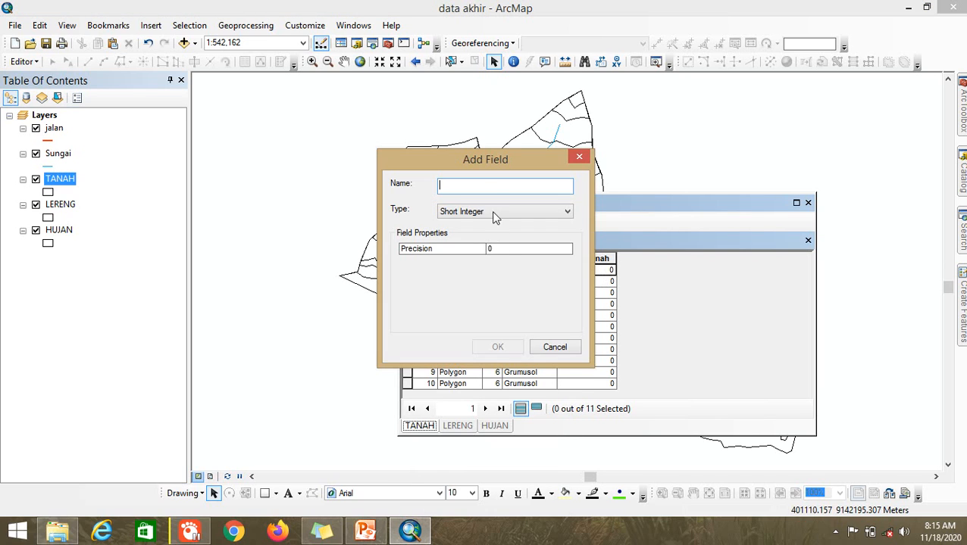
pyautogui.click(489, 214)
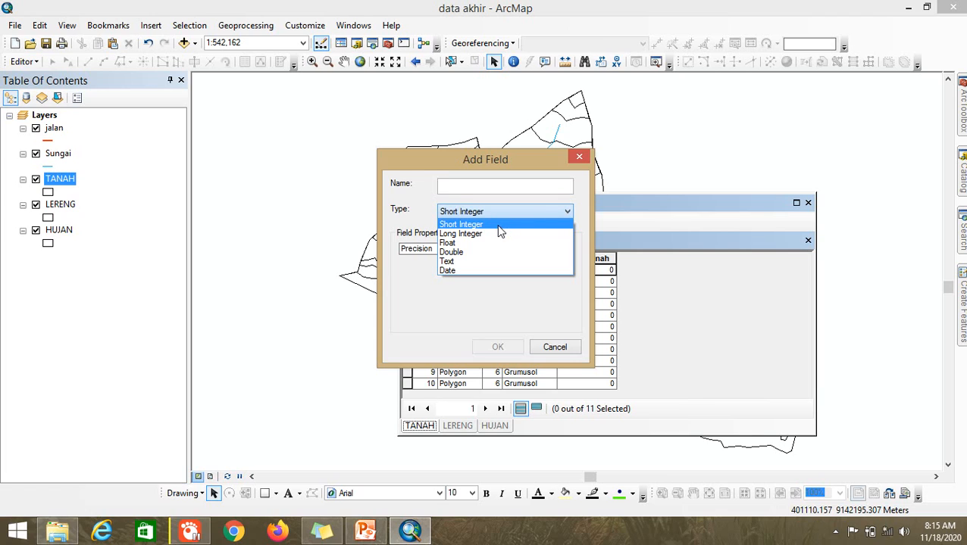
pyautogui.click(474, 262)
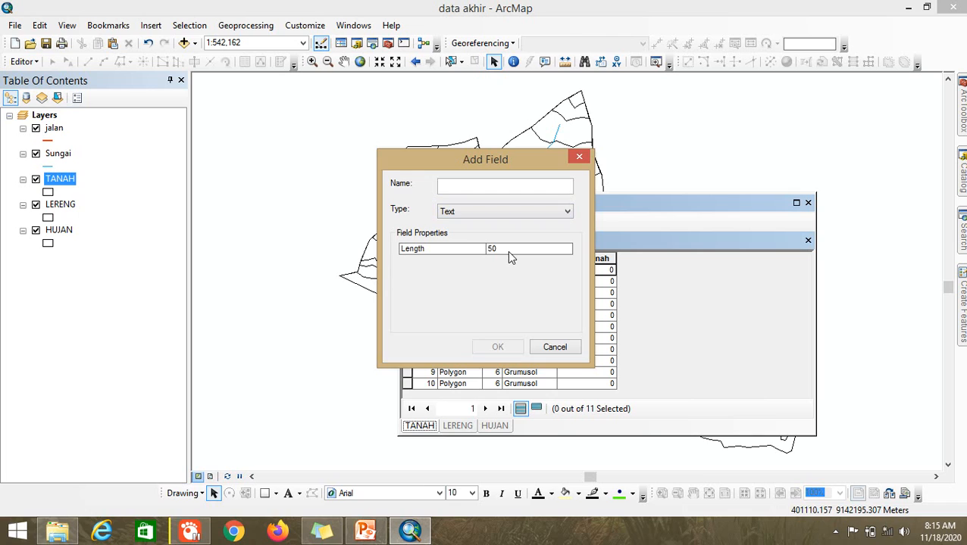
pyautogui.click(555, 347)
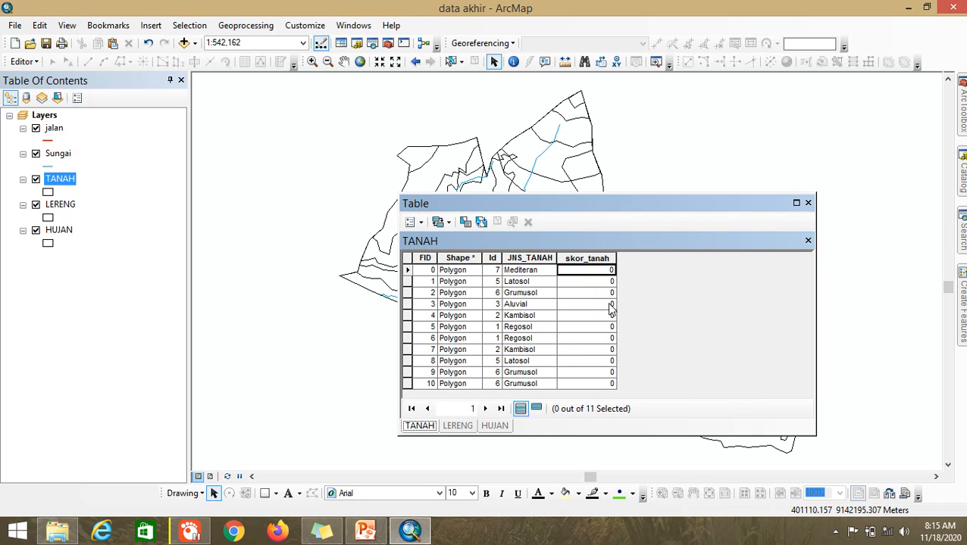
# Start an edit session on the TANAH layer
pyautogui.click(28, 62)
pyautogui.click(54, 77)
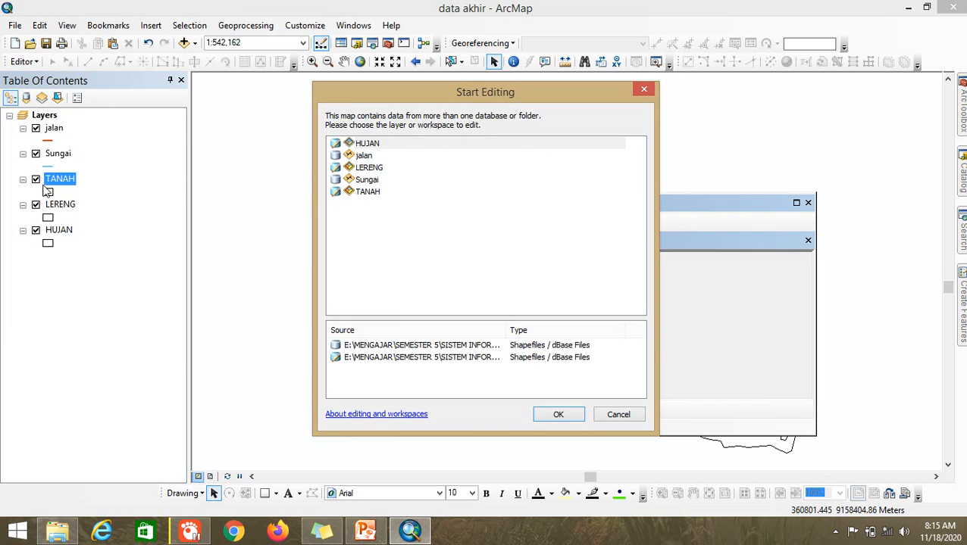
pyautogui.click(367, 192)
pyautogui.click(578, 418)
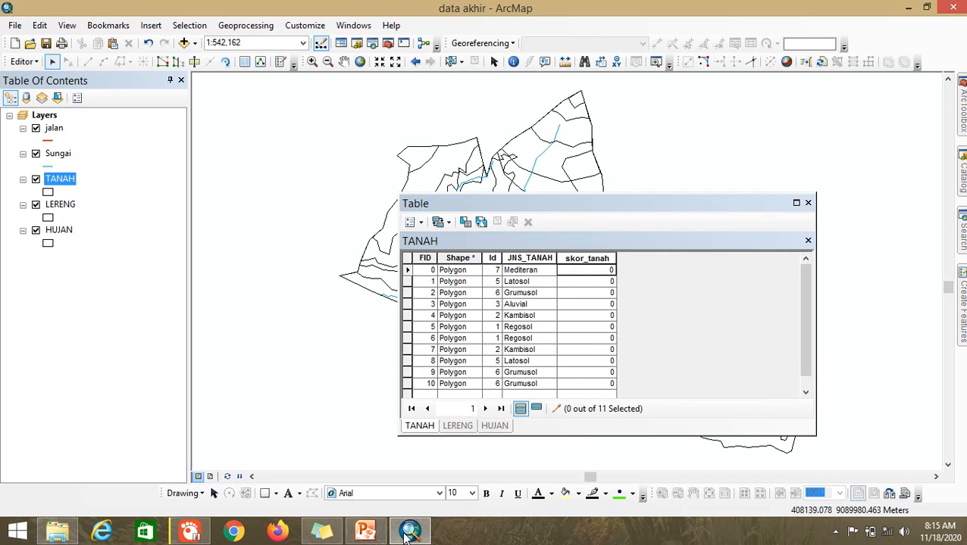
# Look up the JENIS TANAH score slide in PowerPoint and enter 45 as skor_tanah for the Mediteran record in ArcMap
pyautogui.click(366, 533)
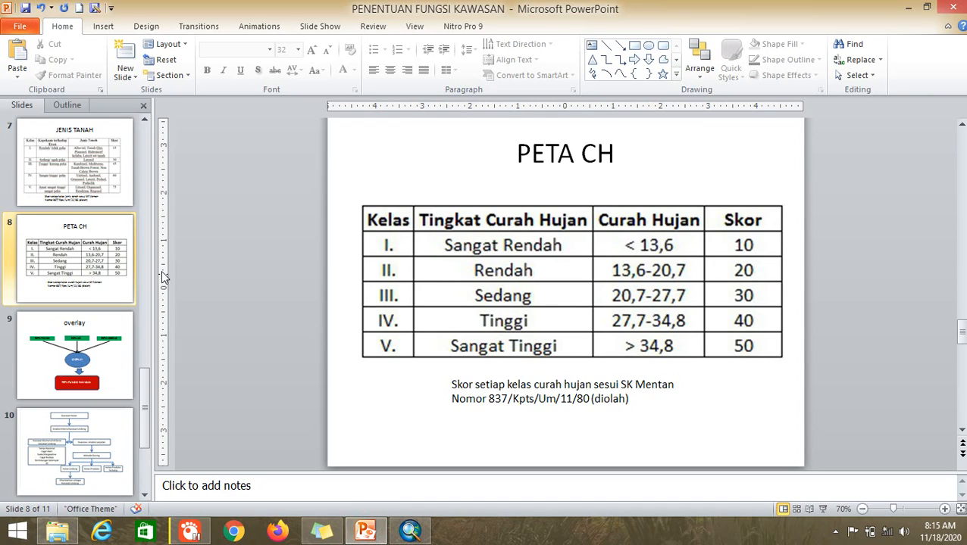
pyautogui.scroll(2, 116, 283)
pyautogui.click(116, 283)
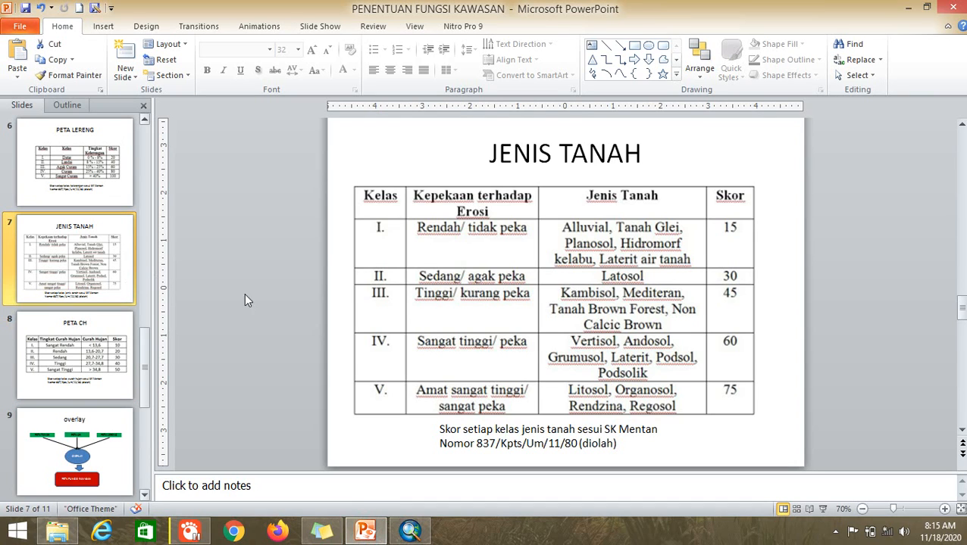
pyautogui.click(409, 532)
pyautogui.click(571, 271)
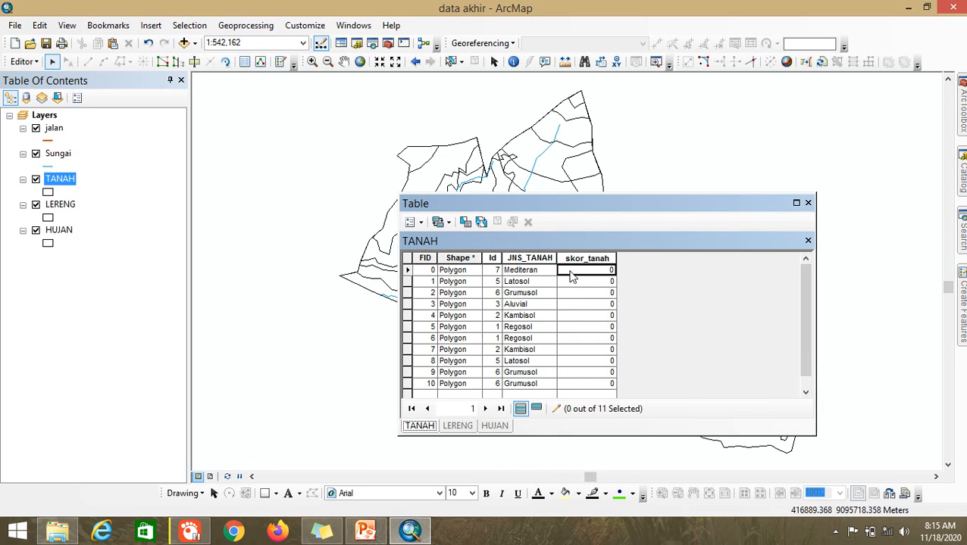
pyautogui.click(15, 62)
pyautogui.click(13, 65)
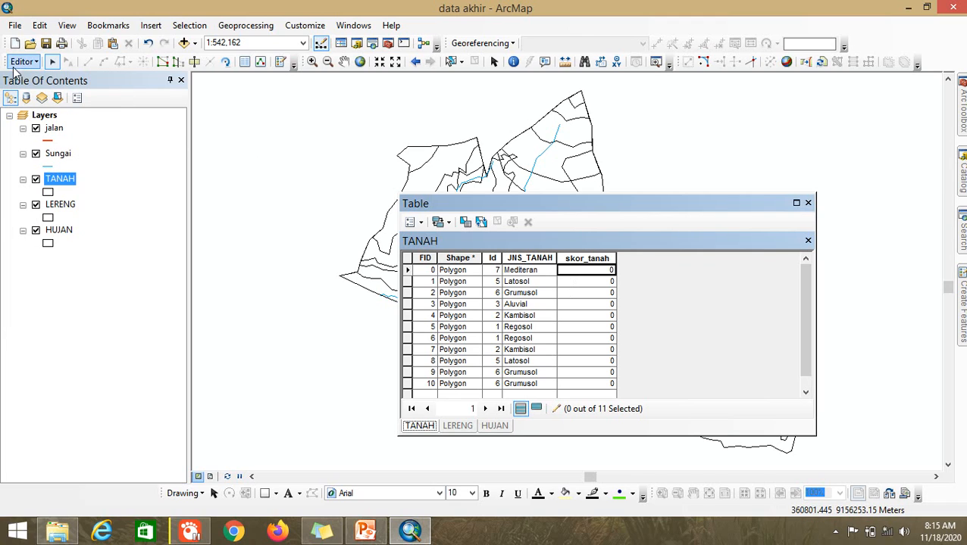
pyautogui.click(585, 272)
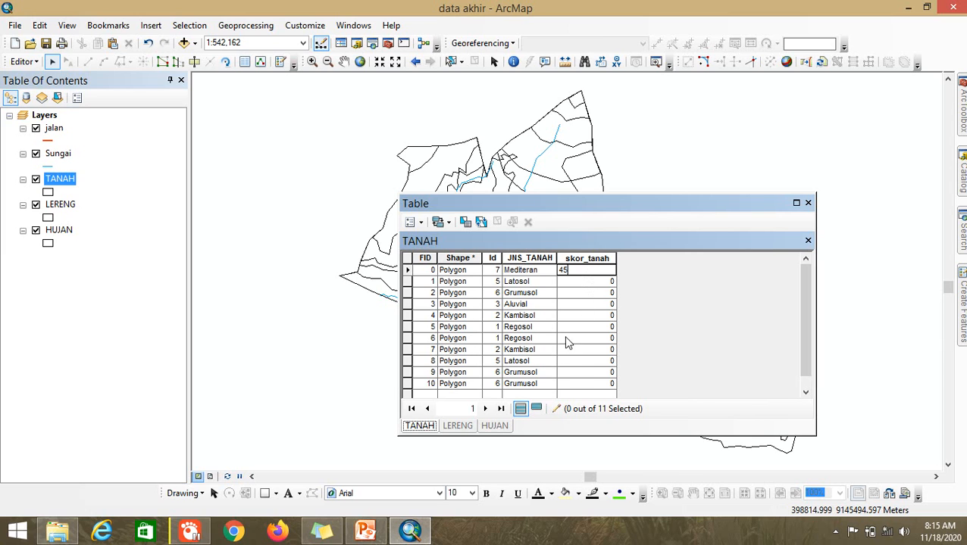
# Recheck the soil scores in PowerPoint and enter 30 as skor_tanah for both Latosol records in ArcMap
pyautogui.scroll(-1, 549, 375)
pyautogui.scroll(1, 549, 375)
pyautogui.click(366, 532)
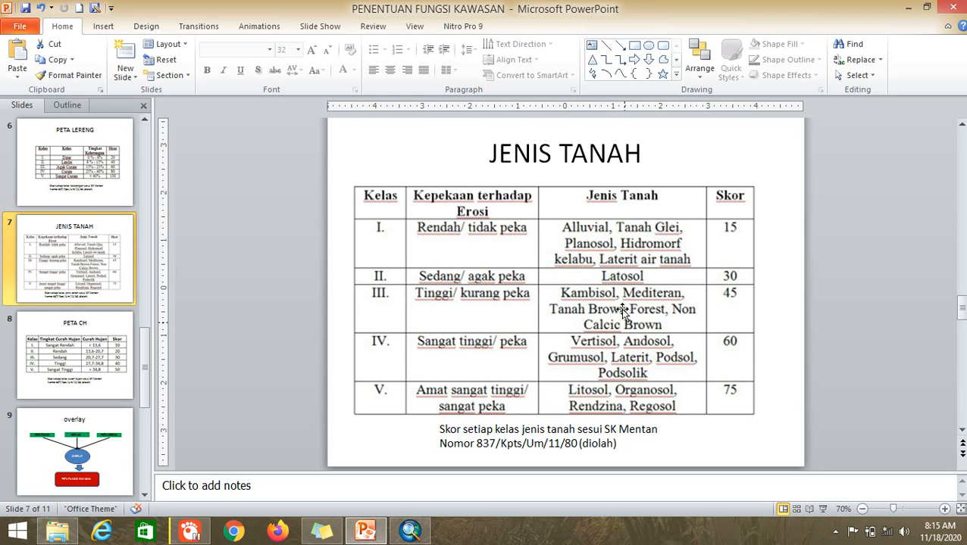
pyautogui.click(426, 533)
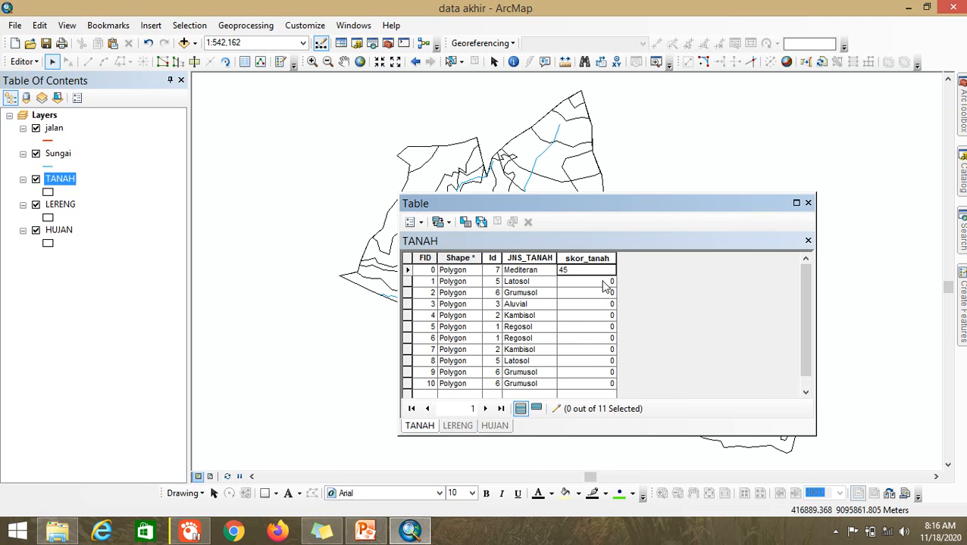
pyautogui.press('Return')
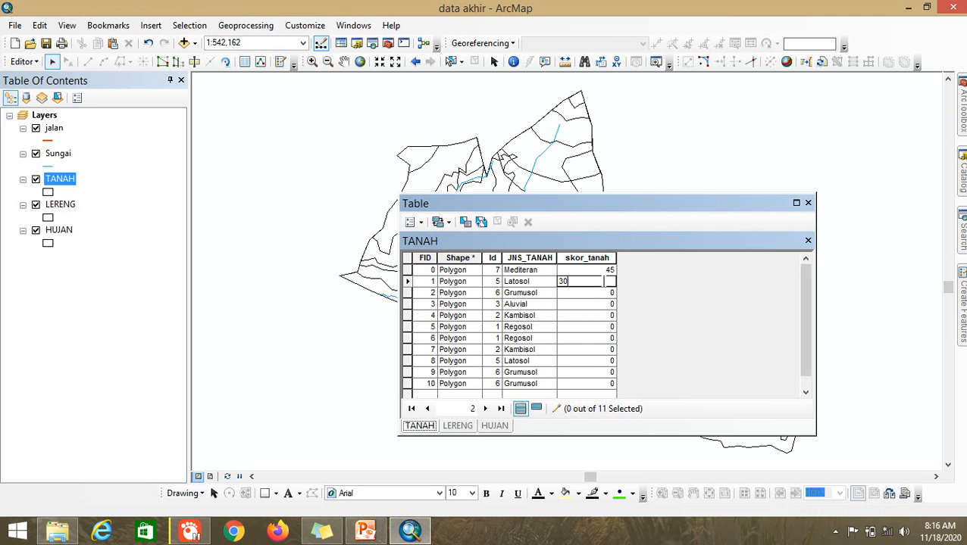
pyautogui.press('Return')
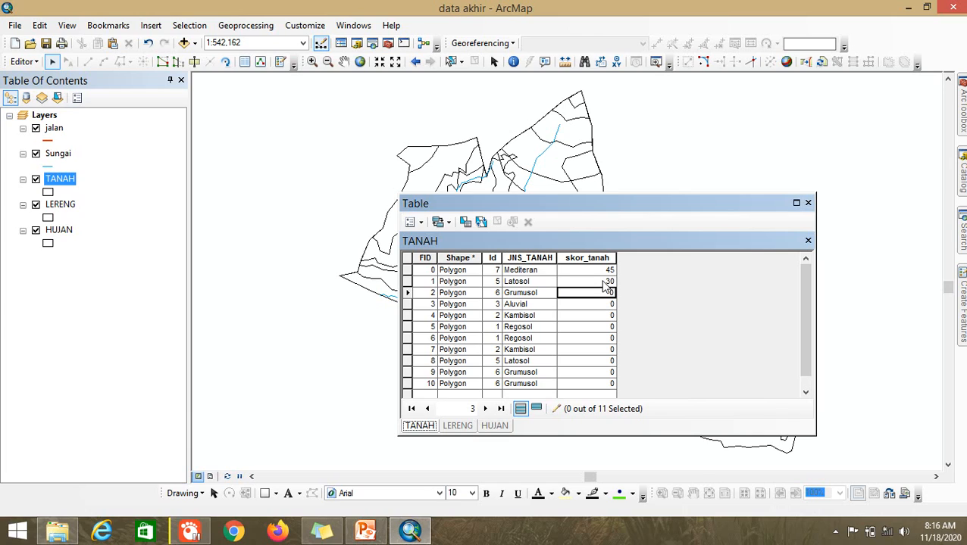
pyautogui.click(566, 281)
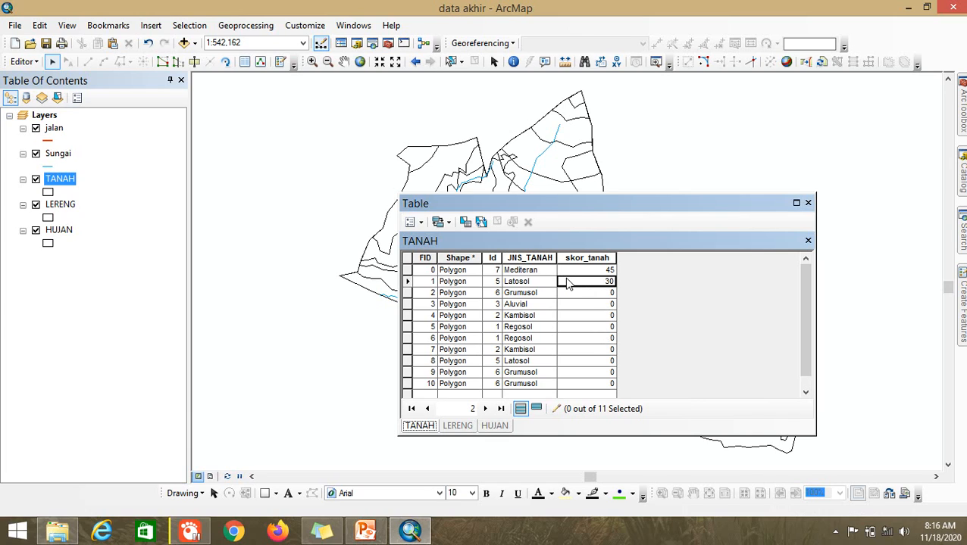
pyautogui.click(581, 363)
pyautogui.write('30')
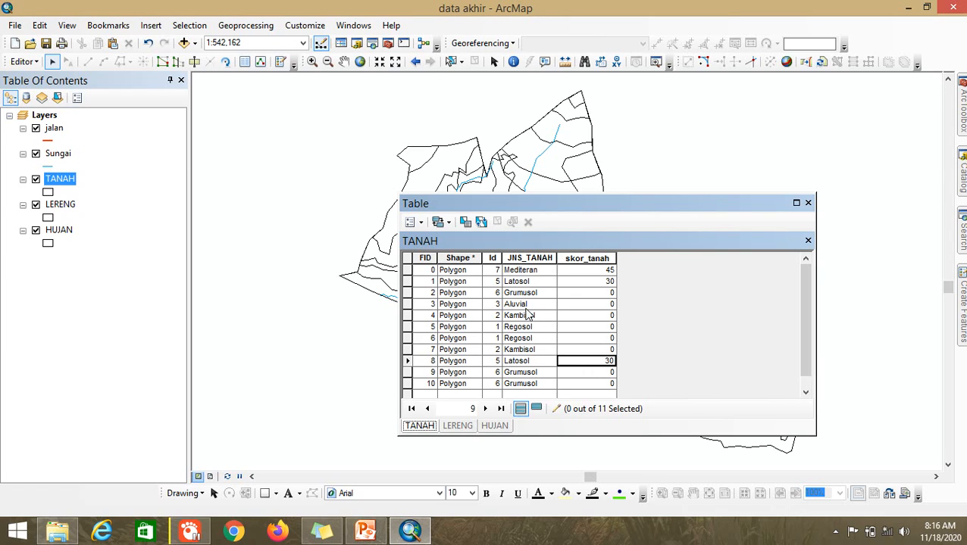
pyautogui.click(421, 222)
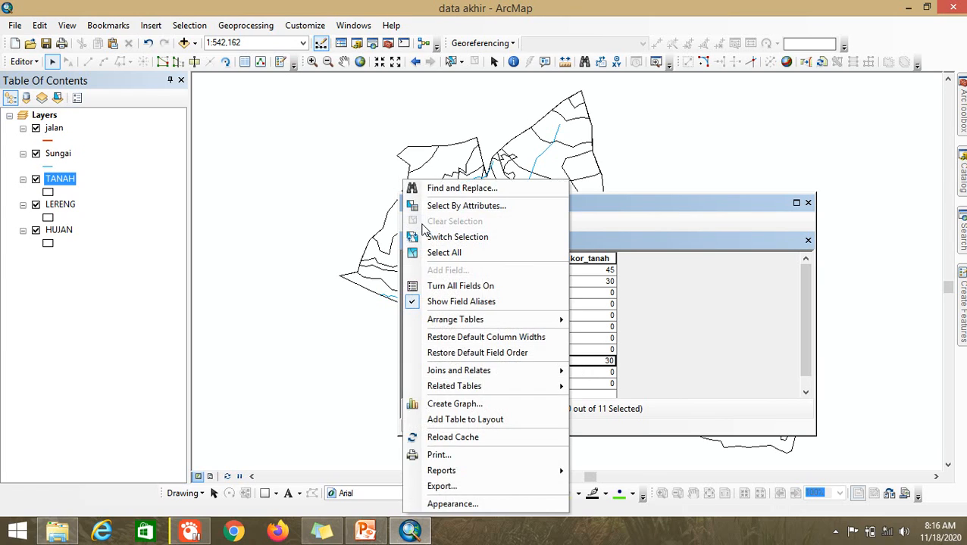
pyautogui.click(659, 241)
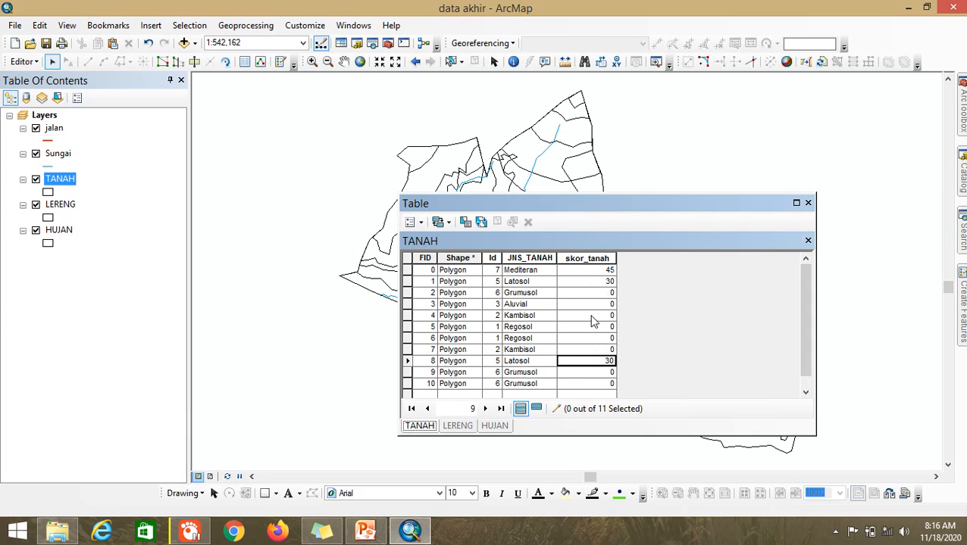
# Check the Grumusol score in PowerPoint and enter 60 as skor_tanah for all three Grumusol records in ArcMap
pyautogui.click(365, 531)
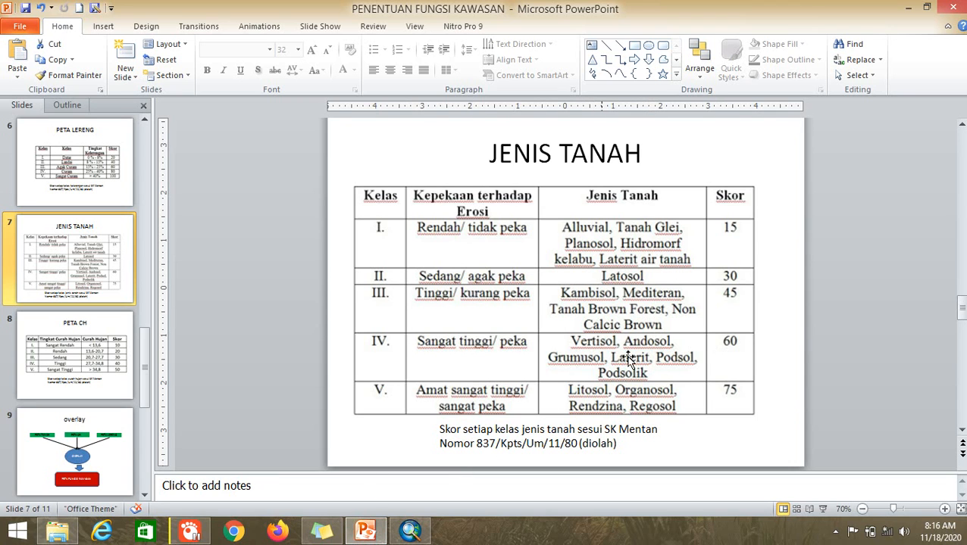
pyautogui.click(426, 537)
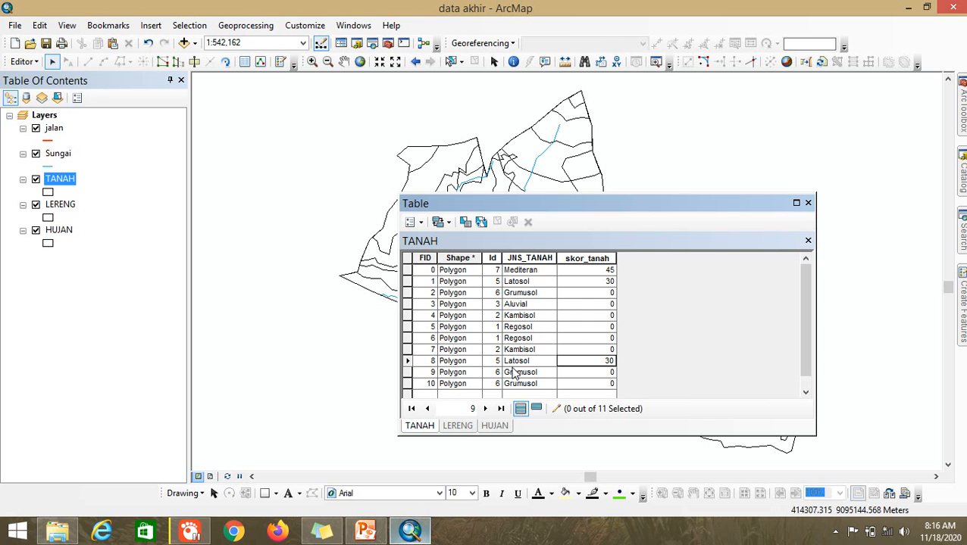
pyautogui.click(574, 294)
pyautogui.write('60')
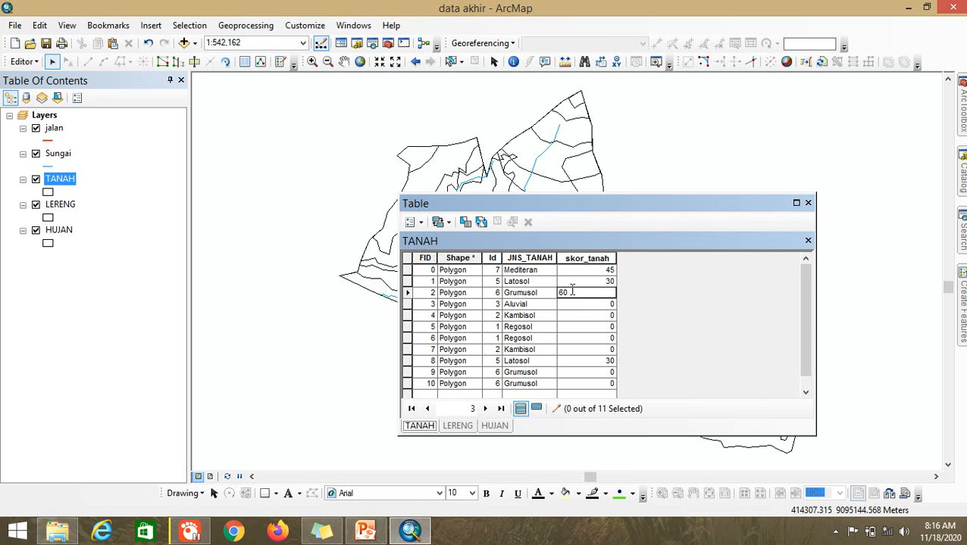
pyautogui.click(587, 307)
pyautogui.click(589, 294)
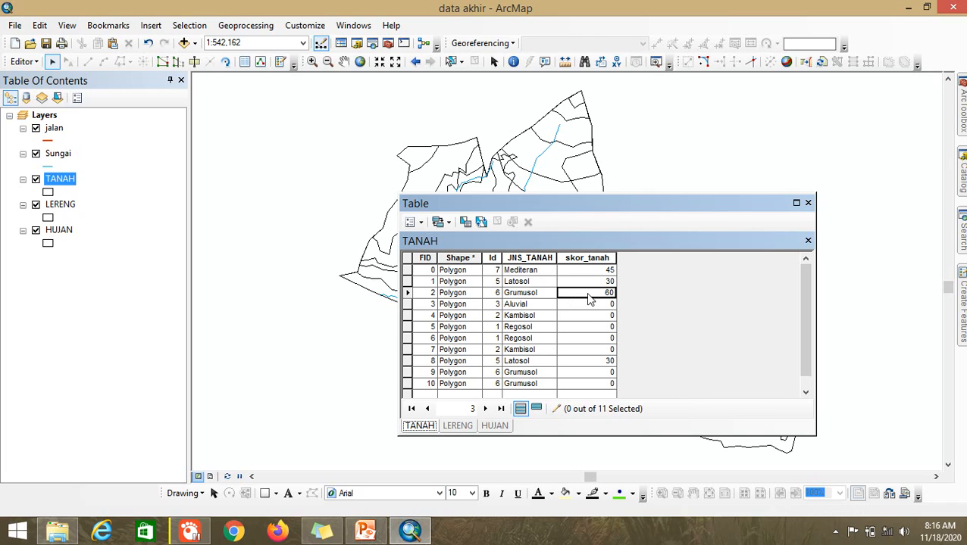
pyautogui.click(593, 372)
pyautogui.write('60')
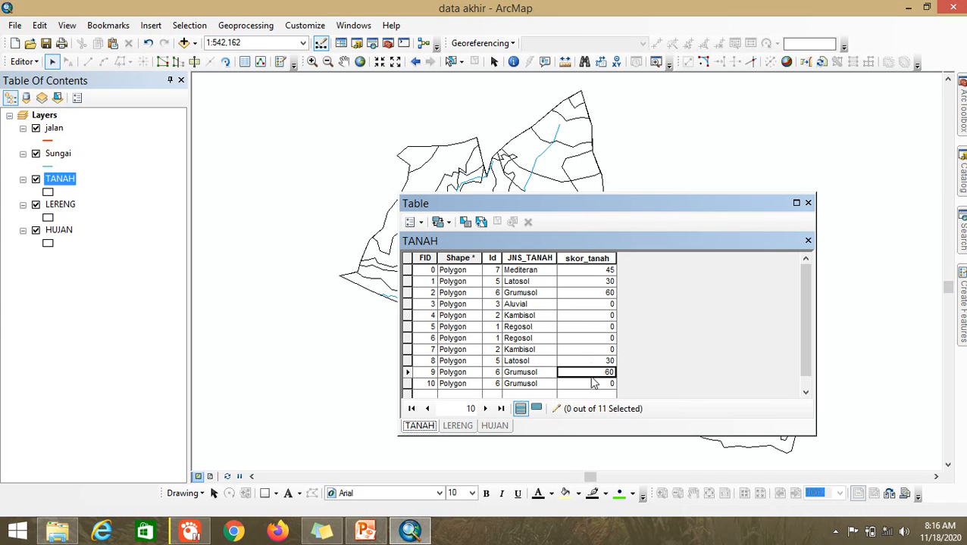
pyautogui.click(585, 384)
pyautogui.write('60')
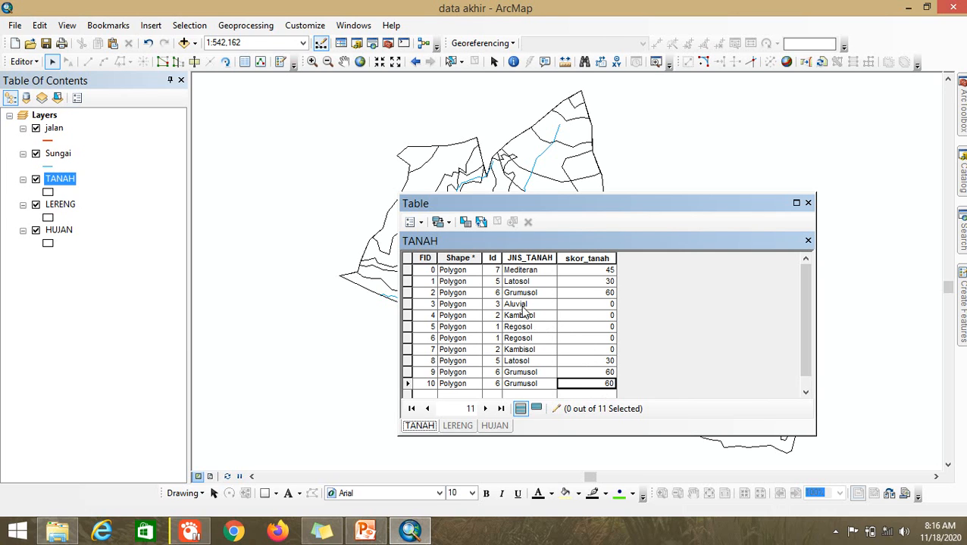
# Check the Alluvial score in PowerPoint and enter 15 as skor_tanah for the Aluvial record in ArcMap
pyautogui.click(367, 532)
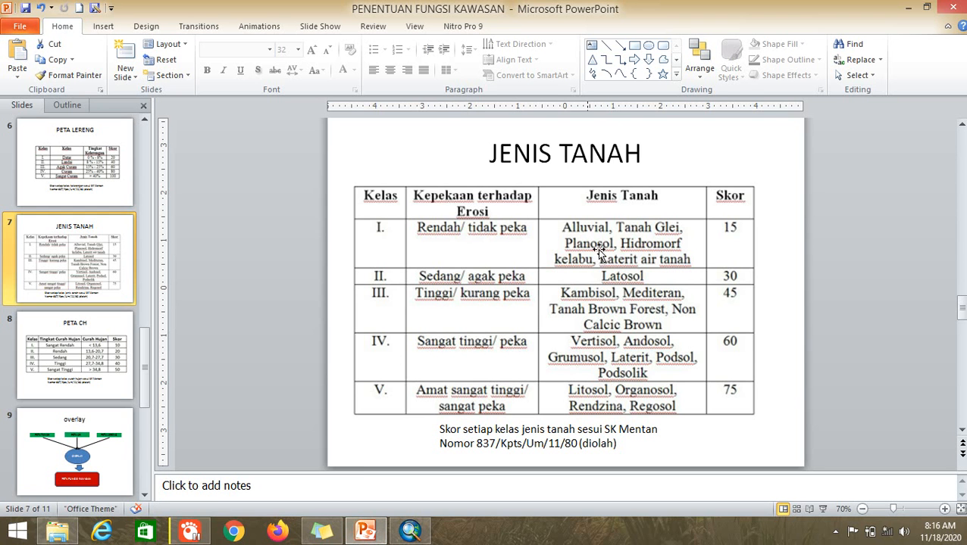
pyautogui.click(426, 540)
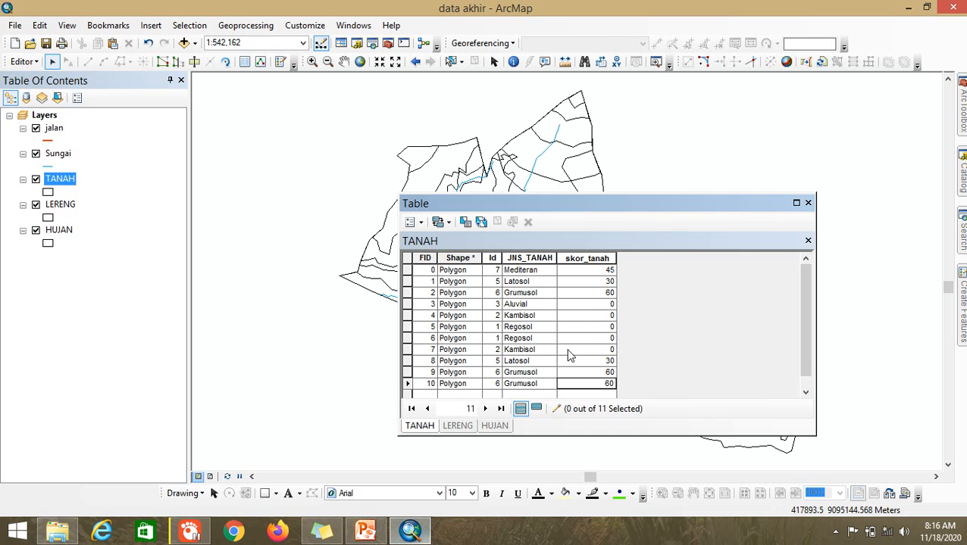
pyautogui.click(598, 304)
pyautogui.write('15')
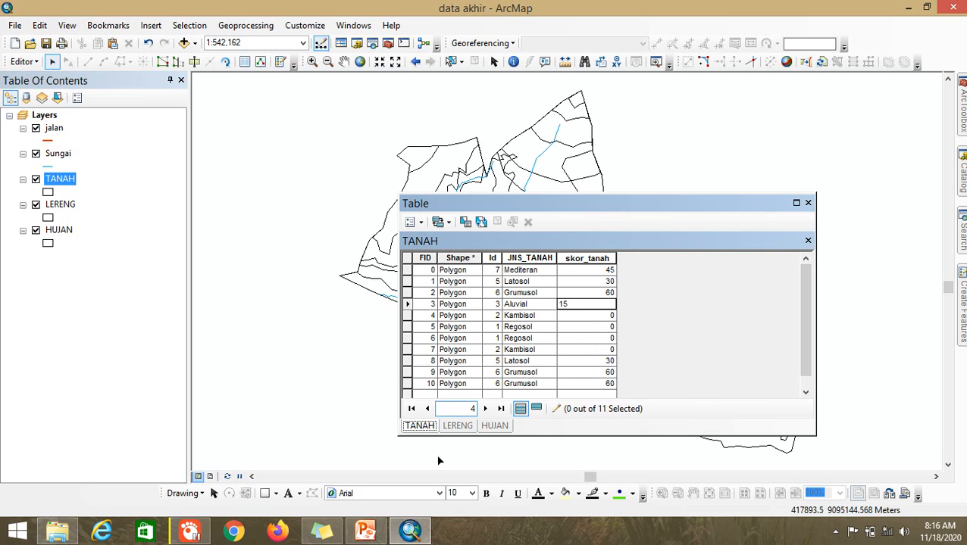
# Check the Kambisol score in PowerPoint and enter 45 as skor_tanah for the Kambisol record with FID 4 in ArcMap
pyautogui.click(366, 533)
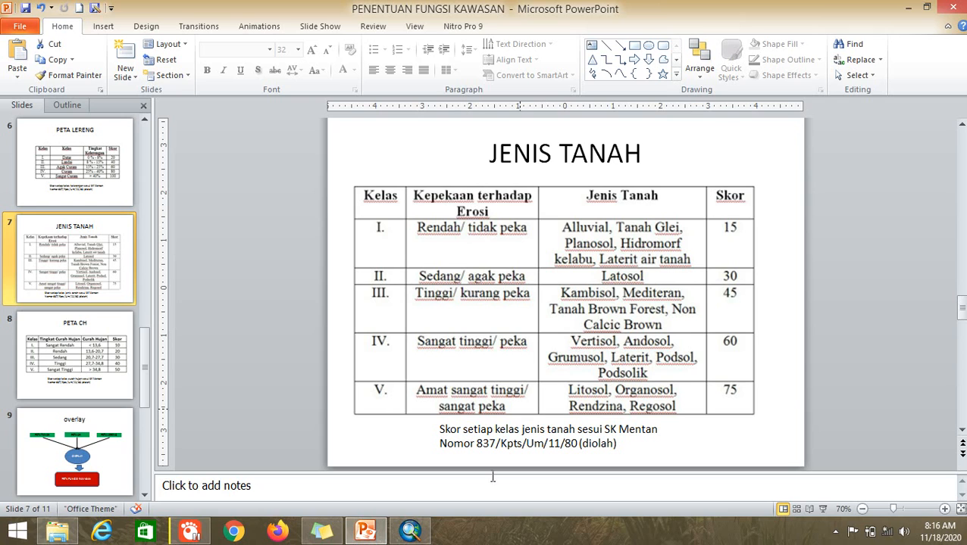
pyautogui.click(405, 534)
pyautogui.click(563, 315)
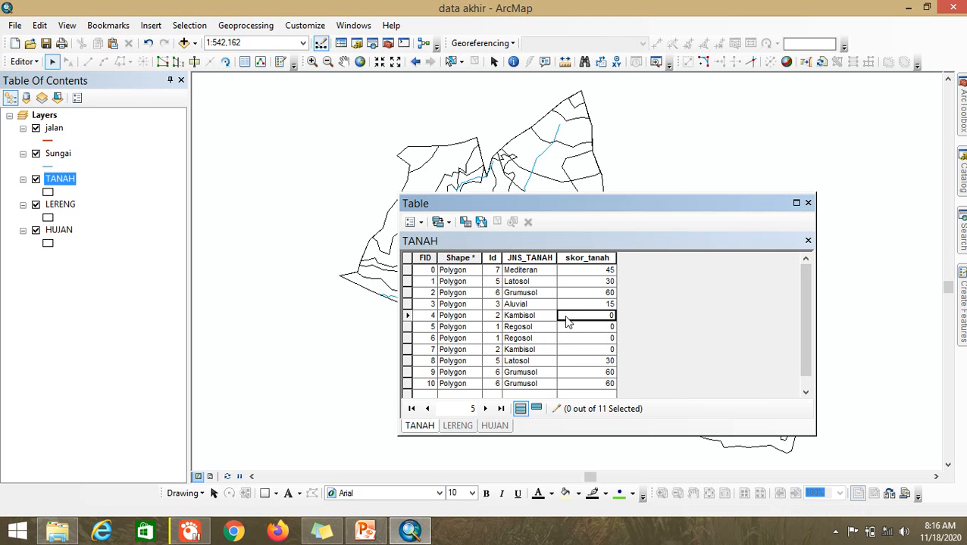
pyautogui.write('45')
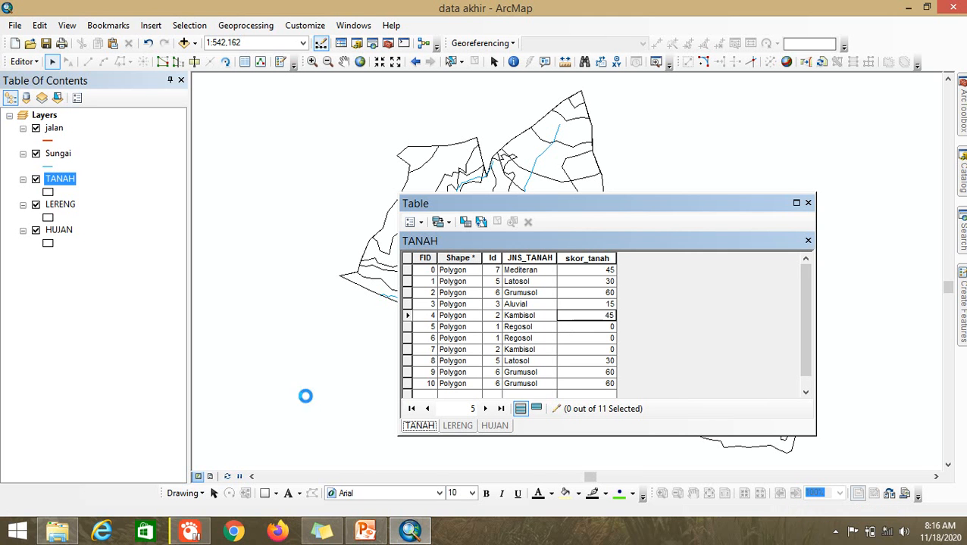
# Check the Regosol score in PowerPoint and enter 75 as skor_tanah for both Regosol records in ArcMap
pyautogui.click(409, 532)
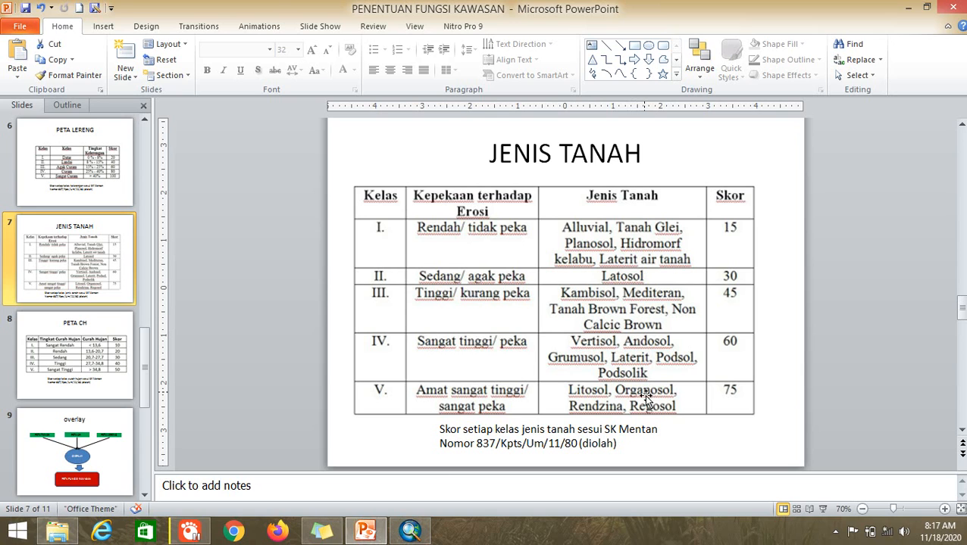
pyautogui.click(409, 533)
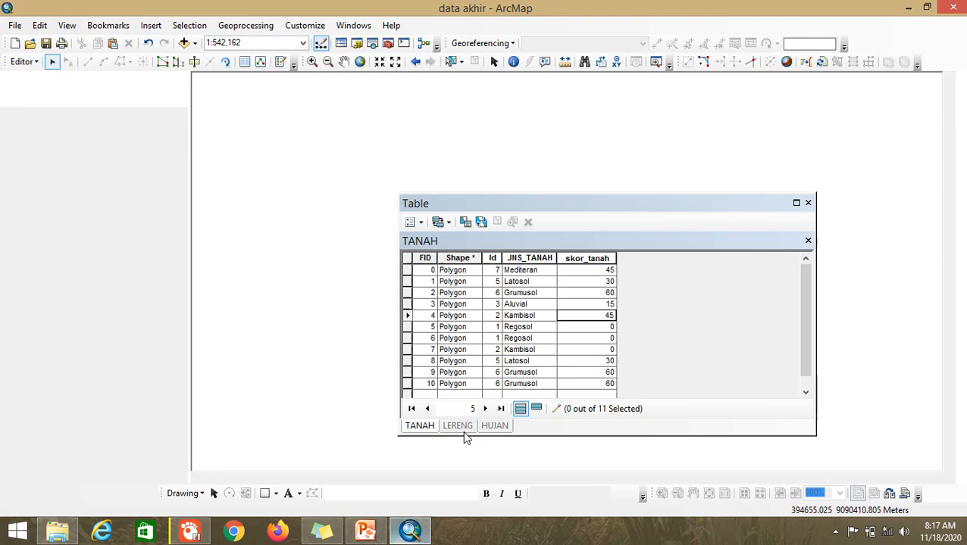
pyautogui.click(588, 330)
pyautogui.write('75')
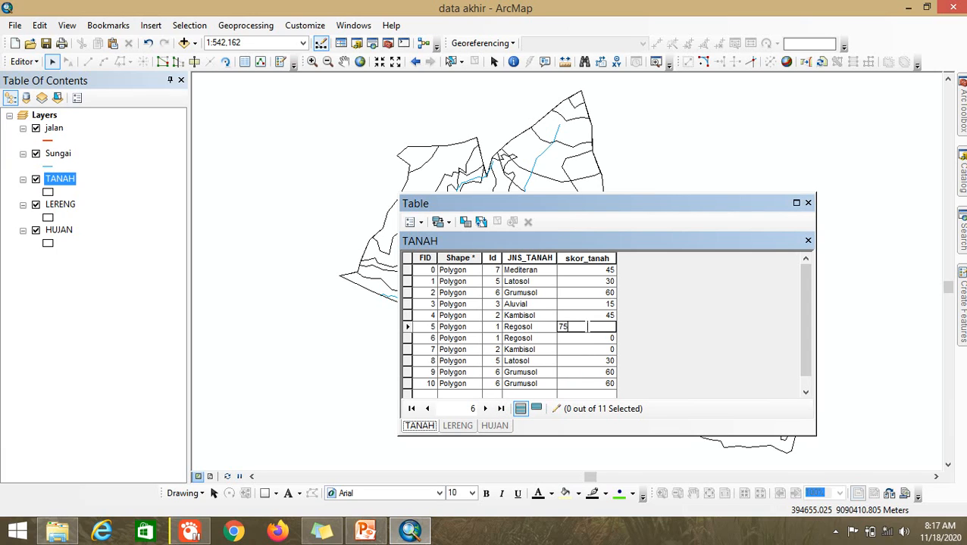
pyautogui.press('Return')
pyautogui.write('75')
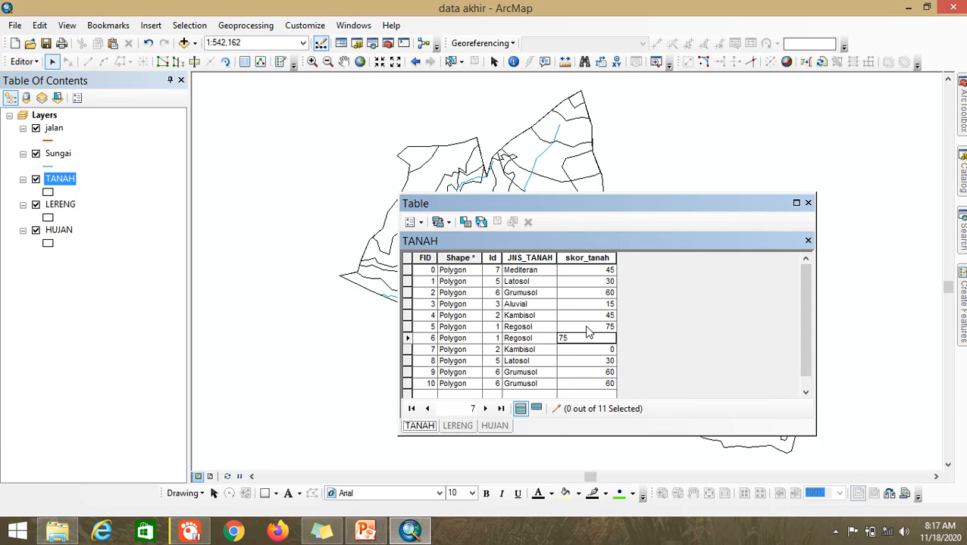
# Check the Kambisol score in PowerPoint and enter 45 as skor_tanah for the Kambisol record with FID 7 in ArcMap
pyautogui.press('Return')
pyautogui.click(409, 532)
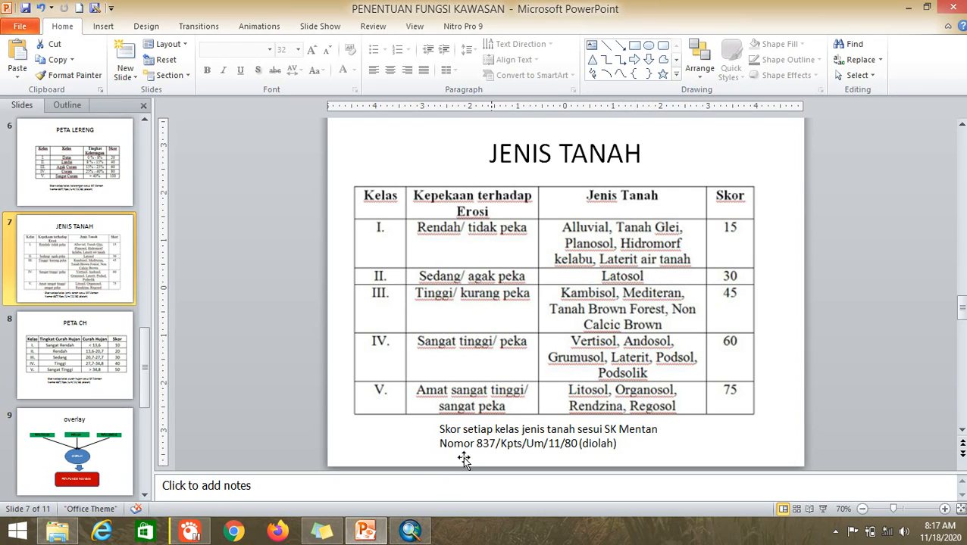
pyautogui.click(409, 532)
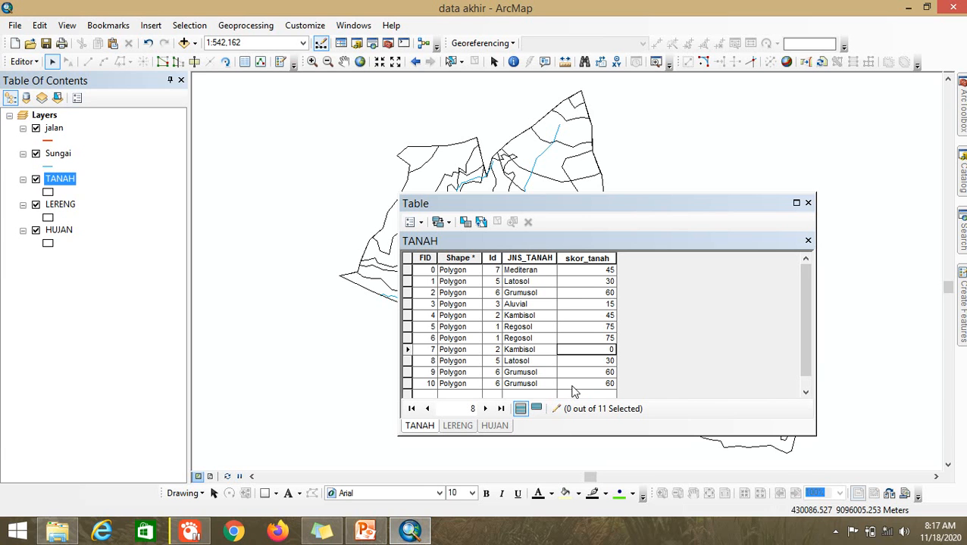
pyautogui.click(589, 348)
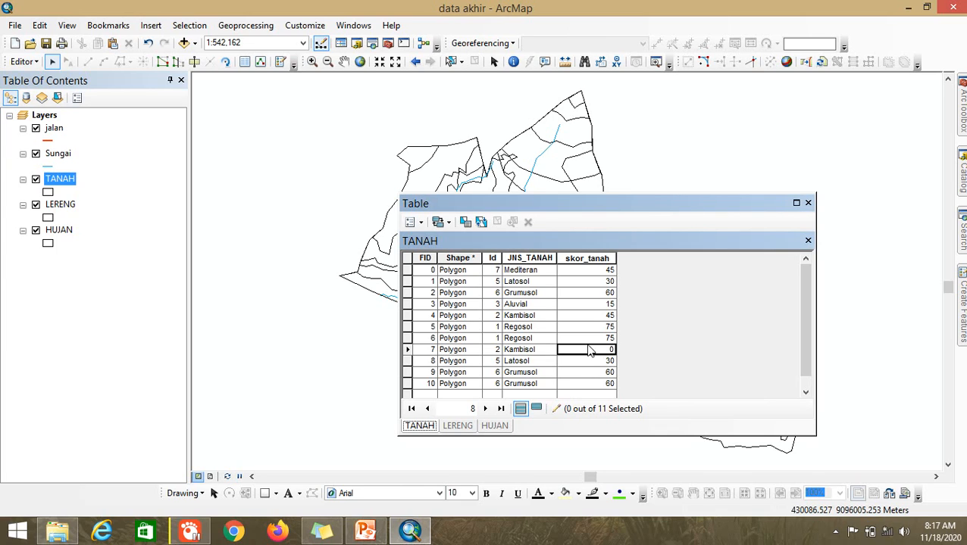
pyautogui.write('45')
pyautogui.scroll(-1, 664, 369)
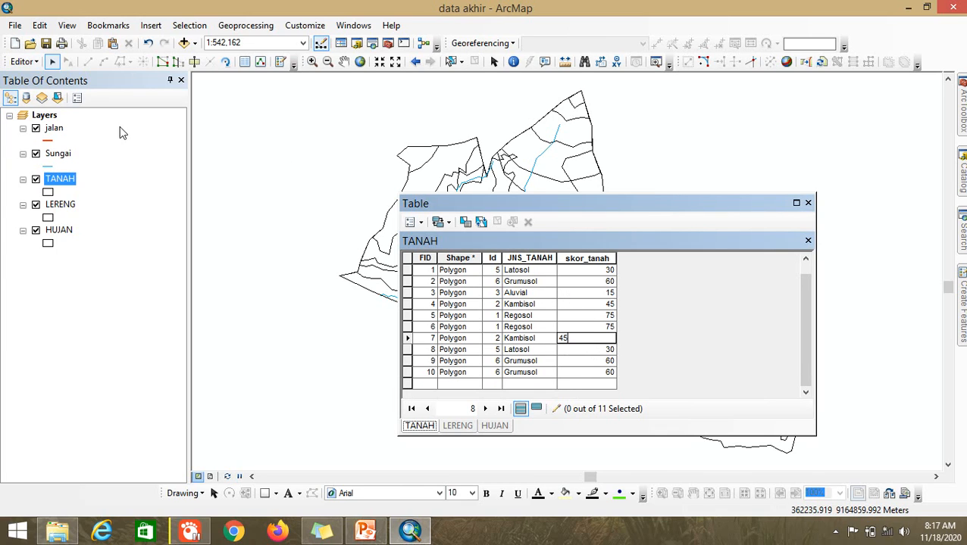
# Stop the edit session and save the skor_tanah edits
pyautogui.click(22, 62)
pyautogui.click(47, 91)
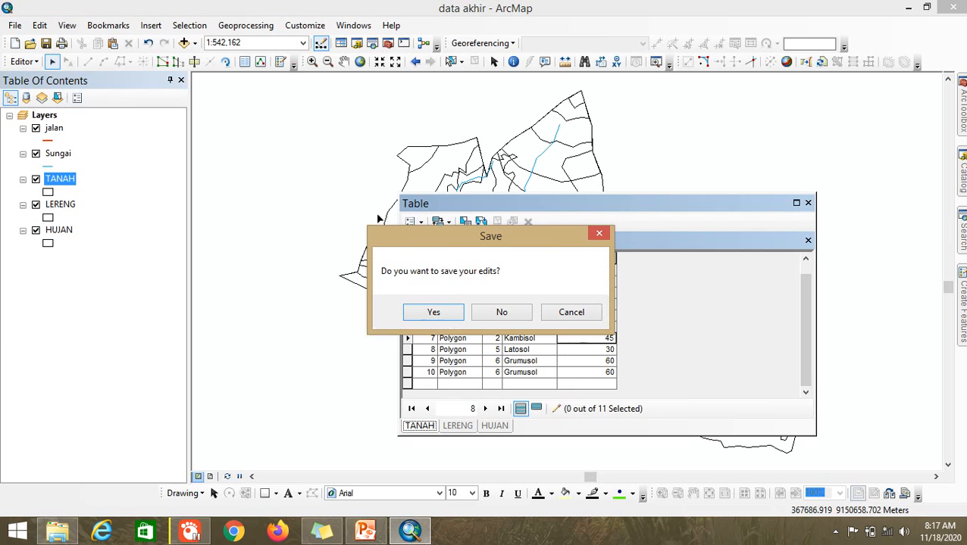
pyautogui.click(445, 306)
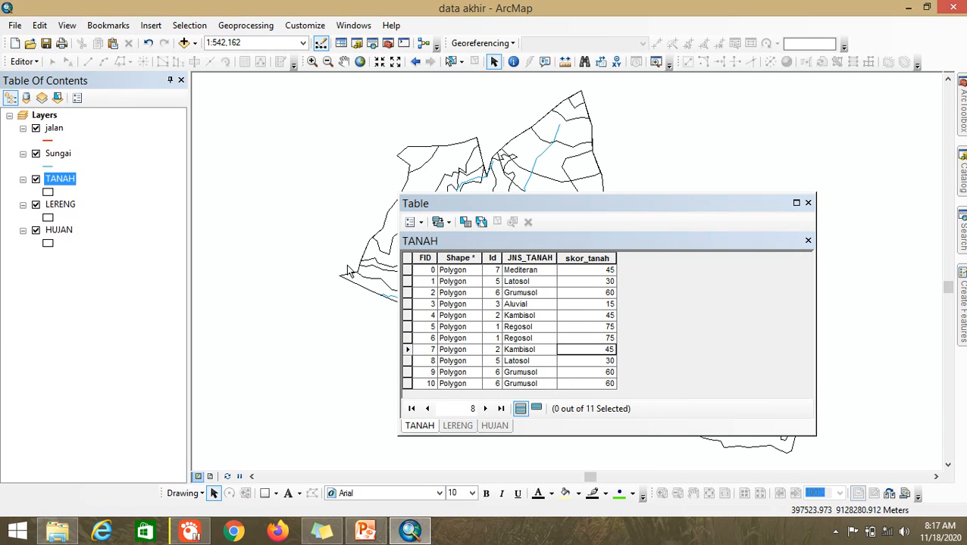
# Open the LERENG layer's attribute table and add a Short Integer field named skor_lrng with precision 1
pyautogui.click(60, 205)
pyautogui.rightClick(61, 206)
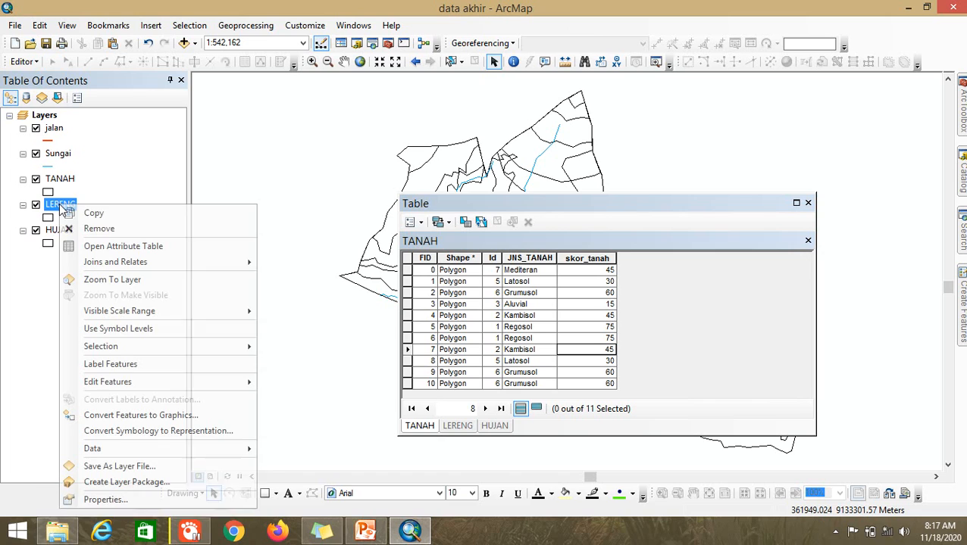
pyautogui.click(123, 246)
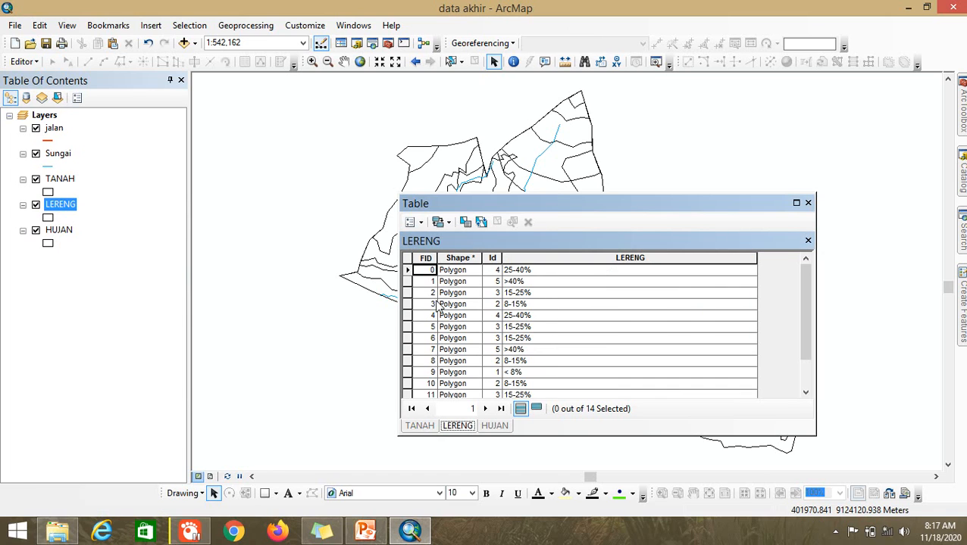
pyautogui.click(410, 222)
pyautogui.click(470, 271)
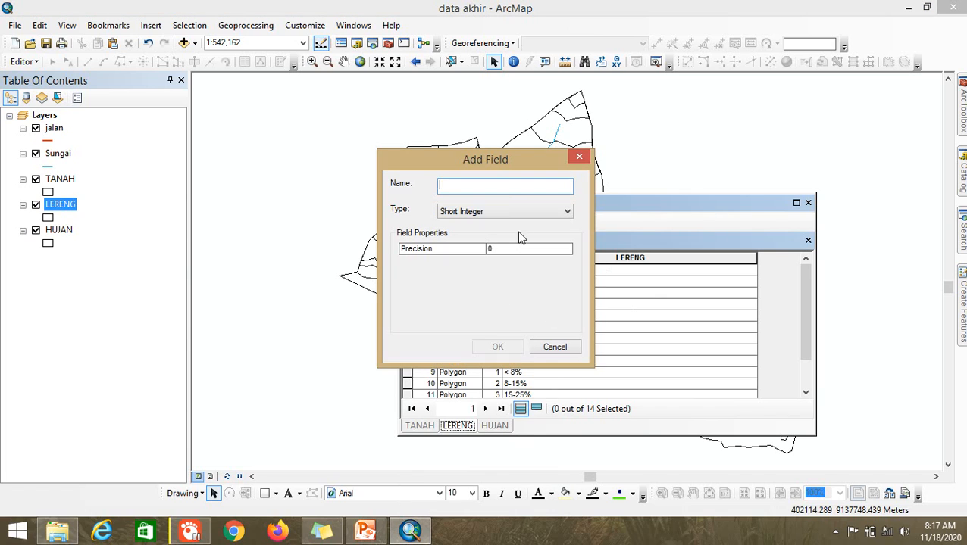
pyautogui.write('skor_lrng')
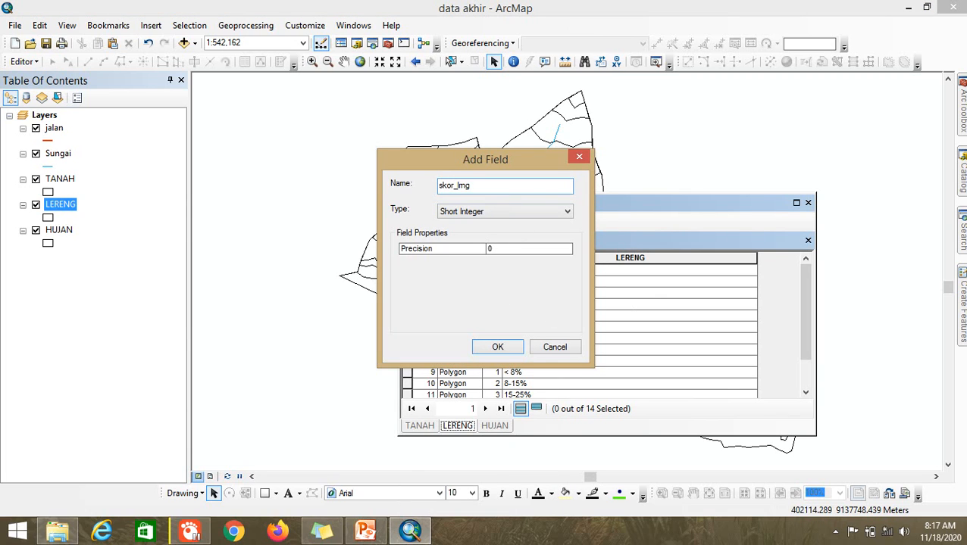
pyautogui.doubleClick(498, 211)
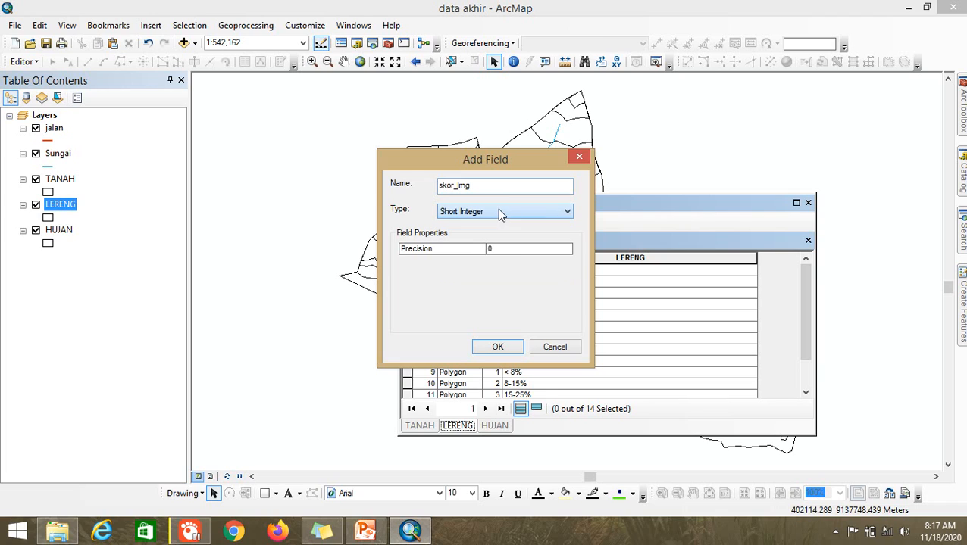
pyautogui.click(517, 252)
pyautogui.write('1')
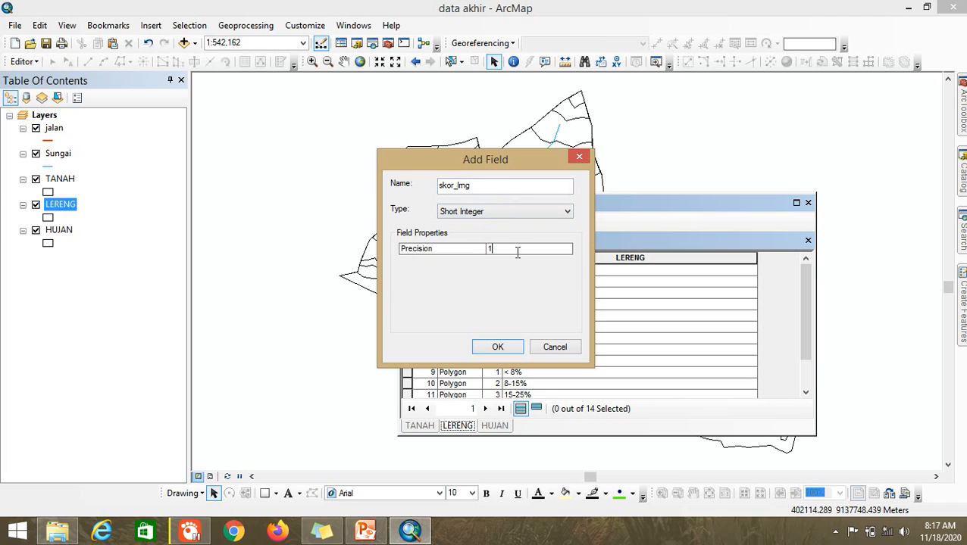
pyautogui.click(497, 347)
# Select the records in the LERENG table by attributes with the expression "LERENG" = '< 8%'
pyautogui.moveTo(656, 394); pyautogui.dragTo(703, 396)
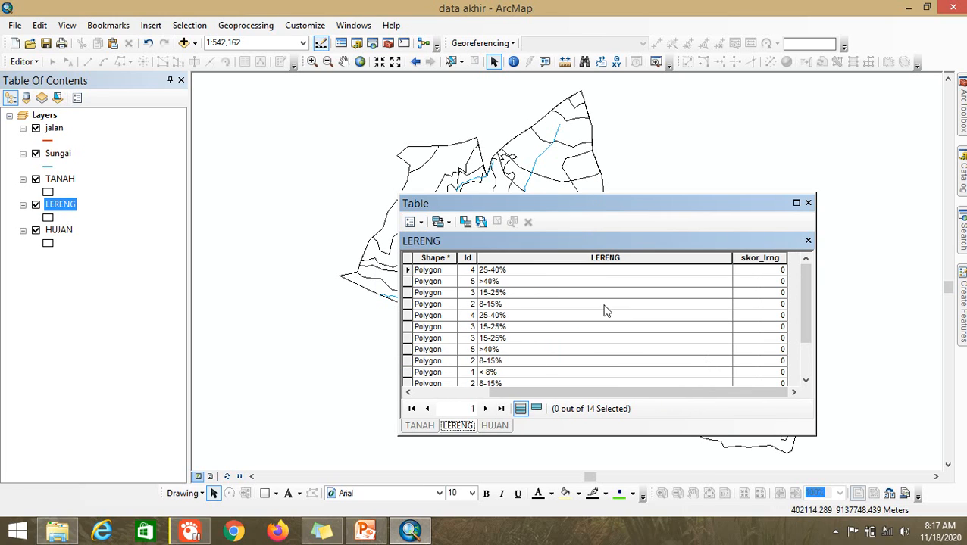
pyautogui.scroll(-1, 603, 309)
pyautogui.scroll(1, 604, 309)
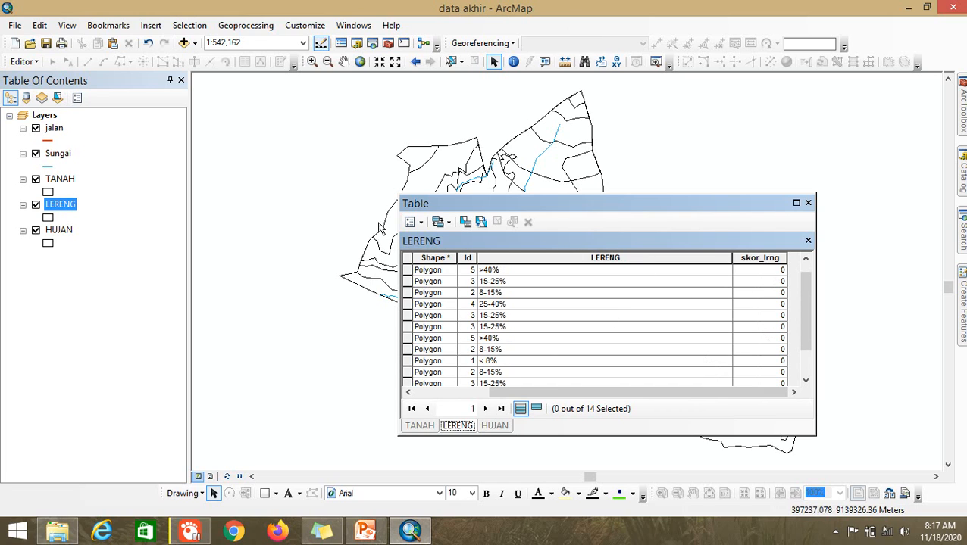
pyautogui.click(421, 223)
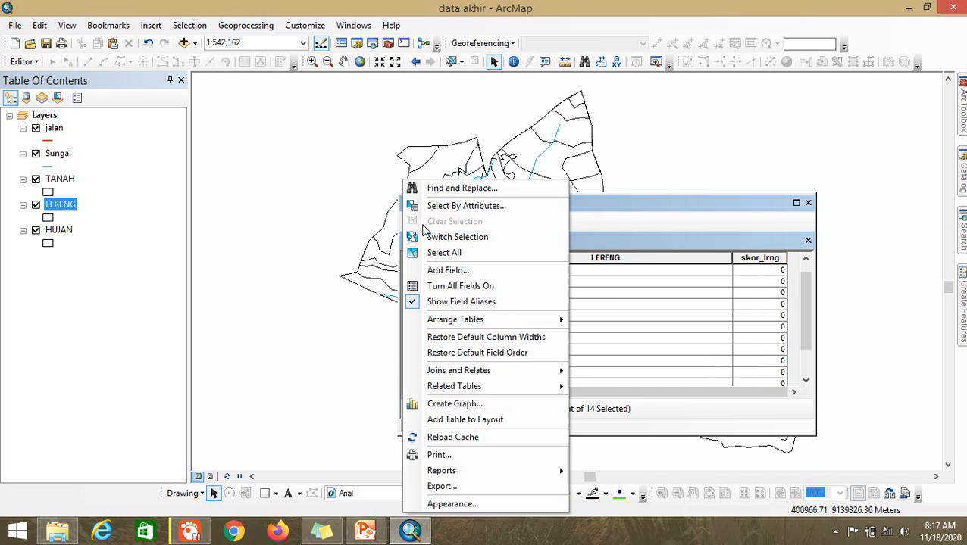
pyautogui.click(462, 208)
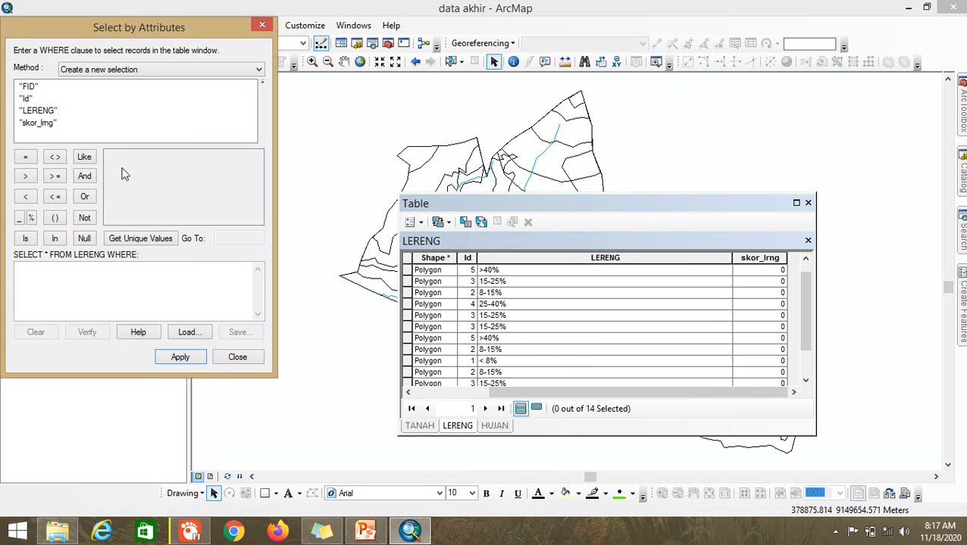
pyautogui.doubleClick(42, 112)
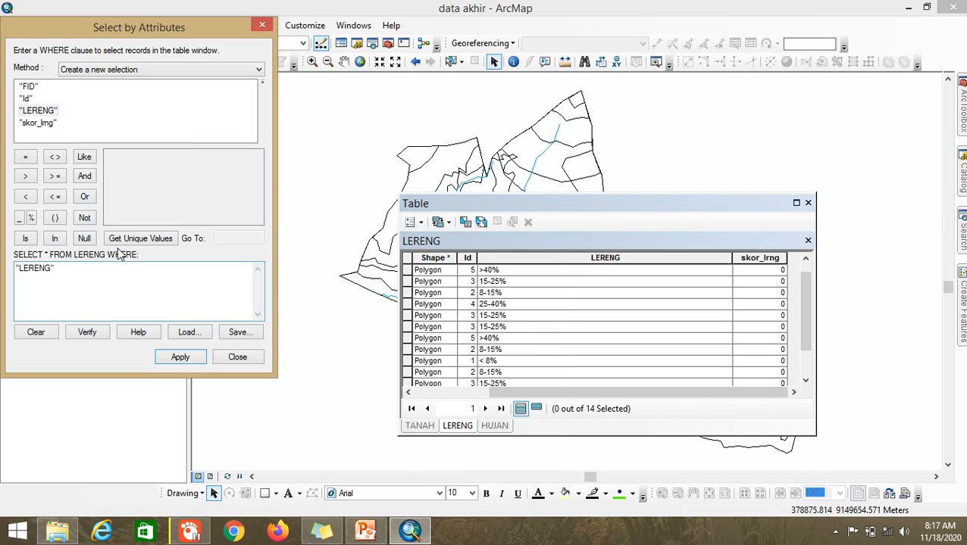
pyautogui.click(28, 157)
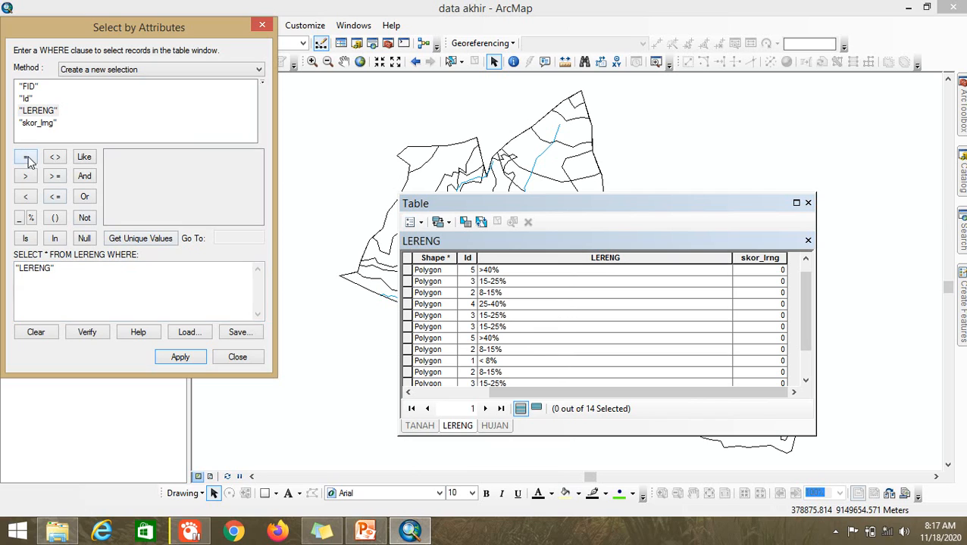
pyautogui.click(154, 239)
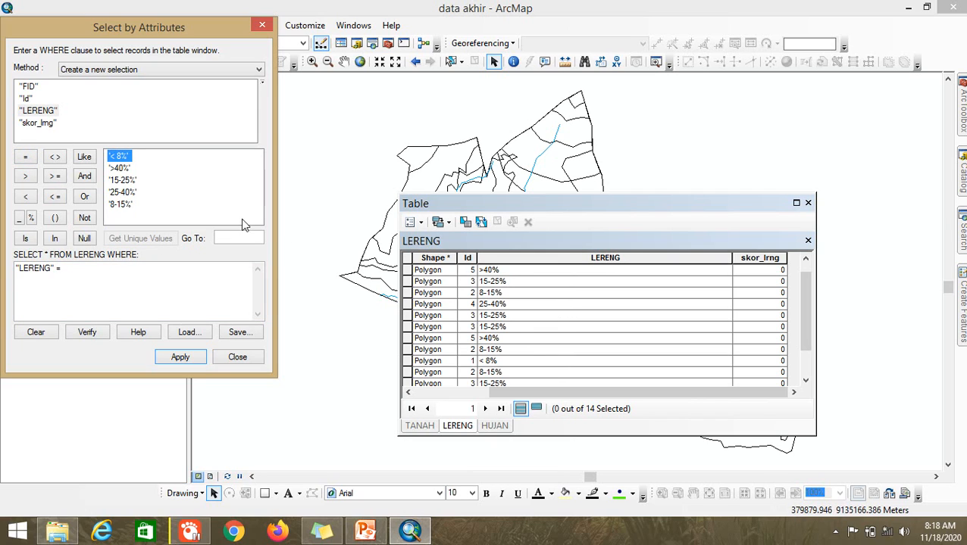
pyautogui.doubleClick(118, 156)
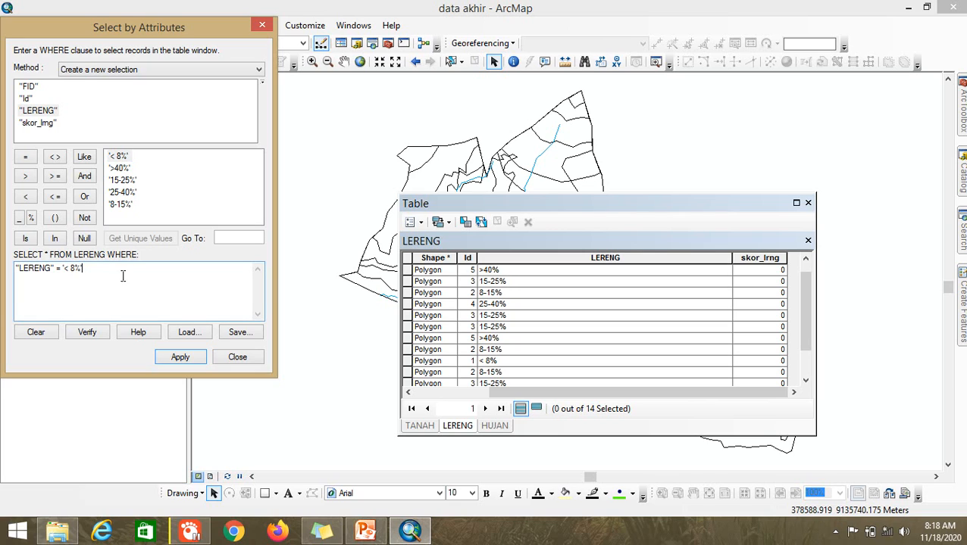
pyautogui.click(182, 359)
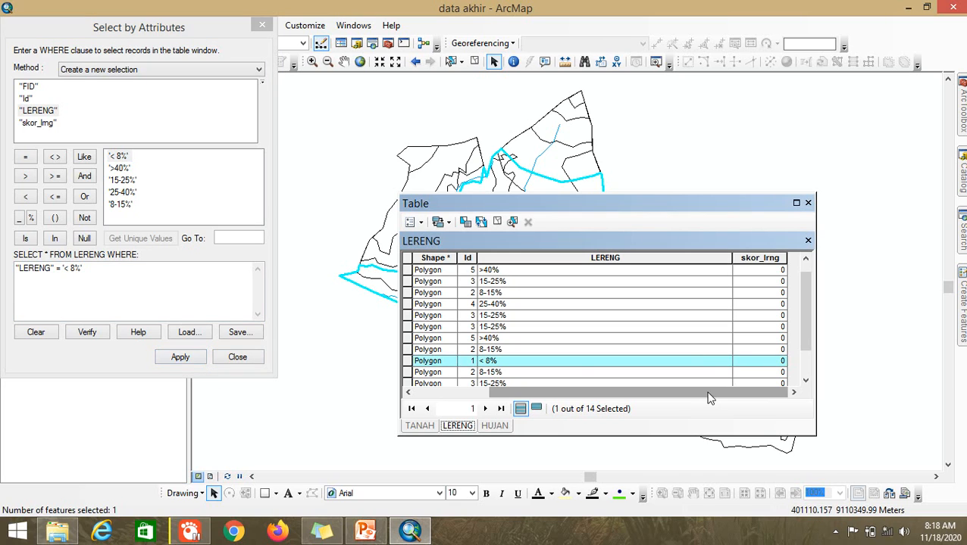
pyautogui.scroll(-1, 733, 330)
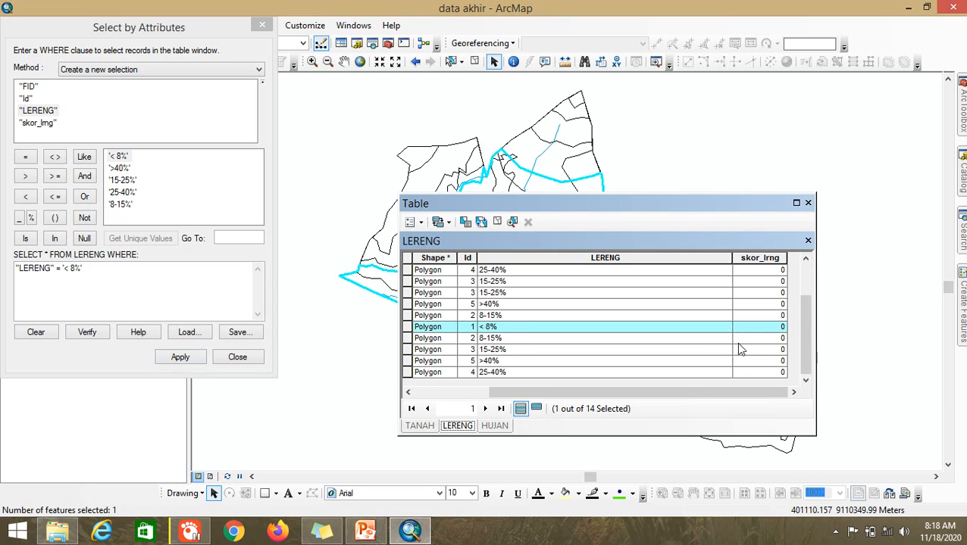
# Look up the slope class scores on the PETA LERENG slide in PowerPoint and return to ArcMap
pyautogui.click(361, 536)
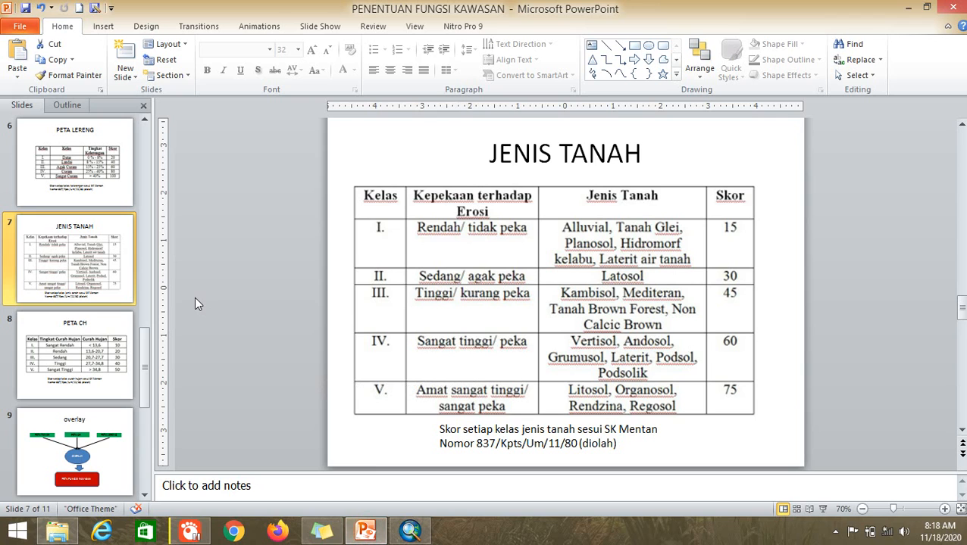
pyautogui.click(81, 195)
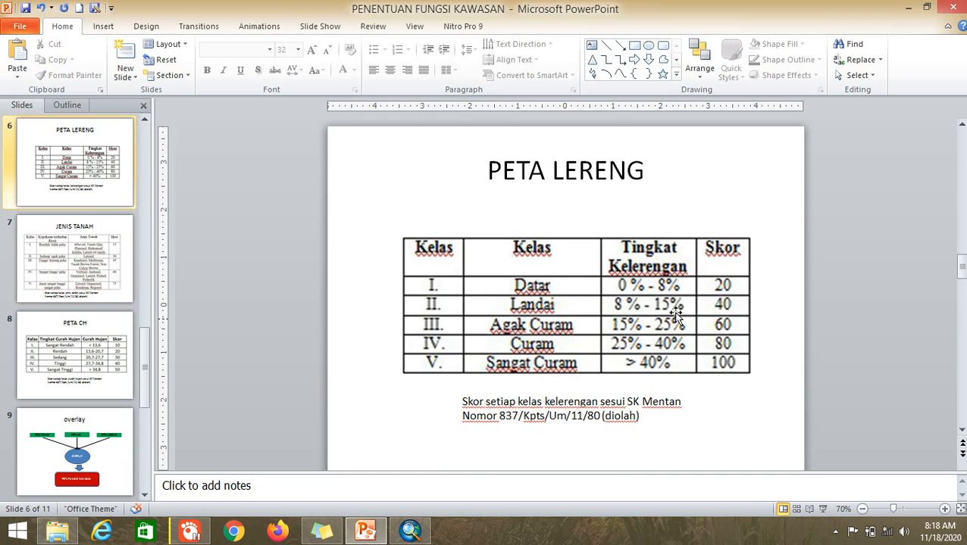
pyautogui.click(413, 534)
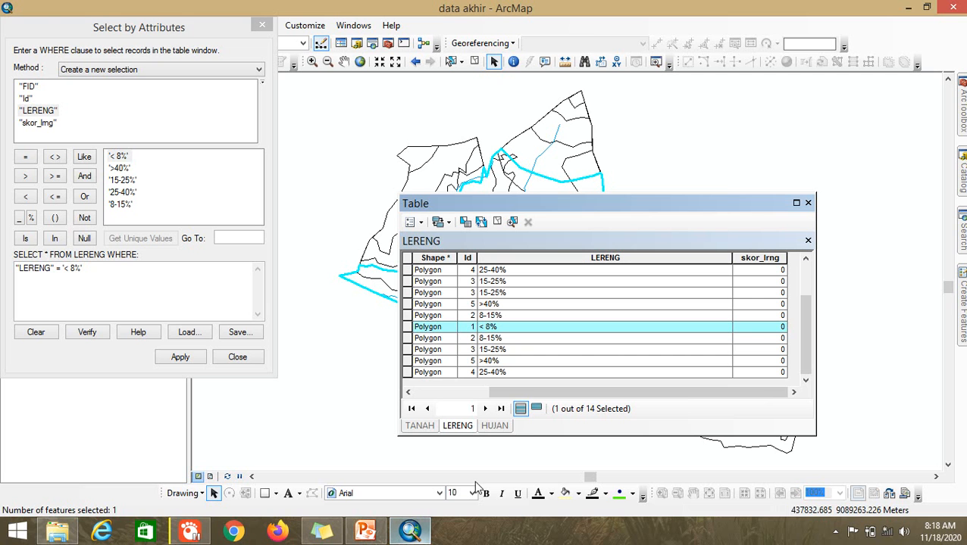
# Move the Select by Attributes dialog off the Editor controls and start an edit session on the LERENG layer
pyautogui.click(764, 328)
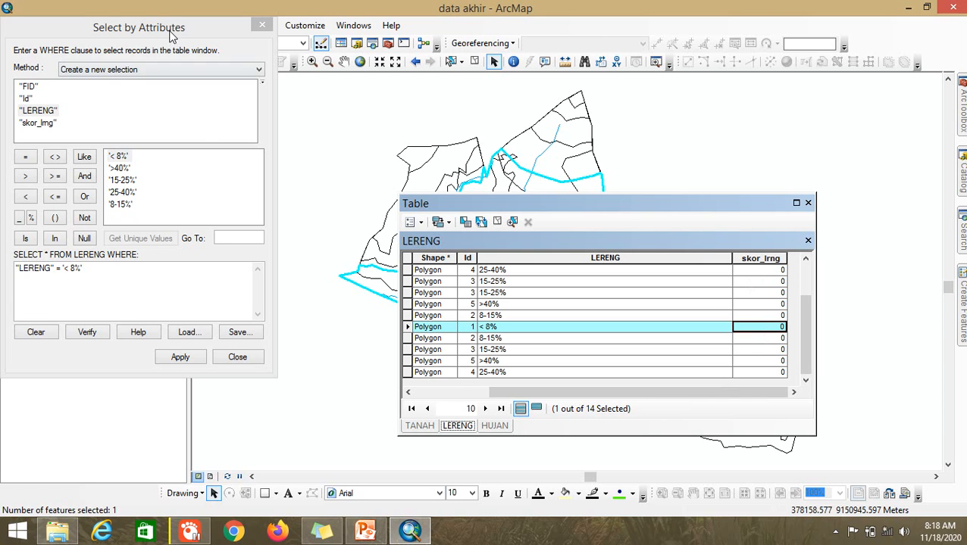
pyautogui.moveTo(171, 37); pyautogui.dragTo(395, 97)
pyautogui.click(22, 61)
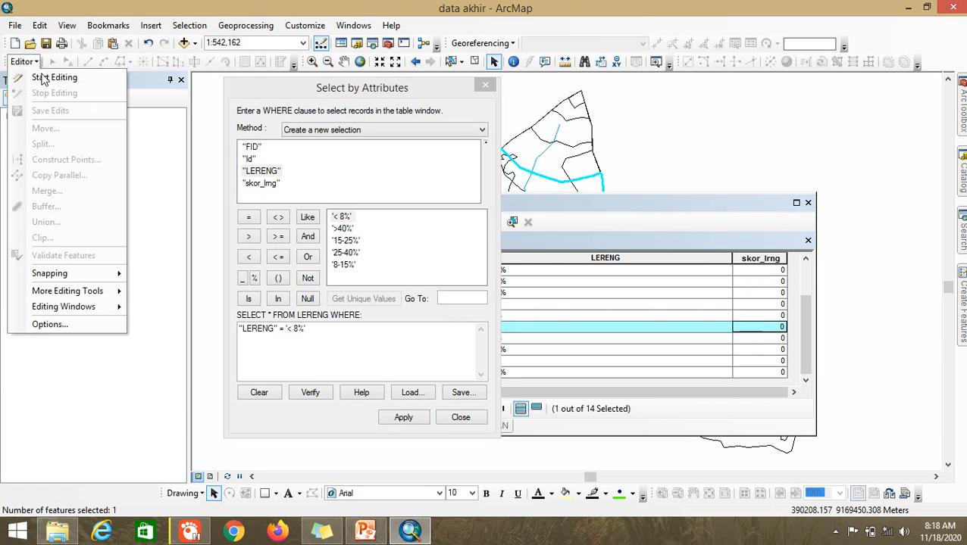
pyautogui.click(50, 80)
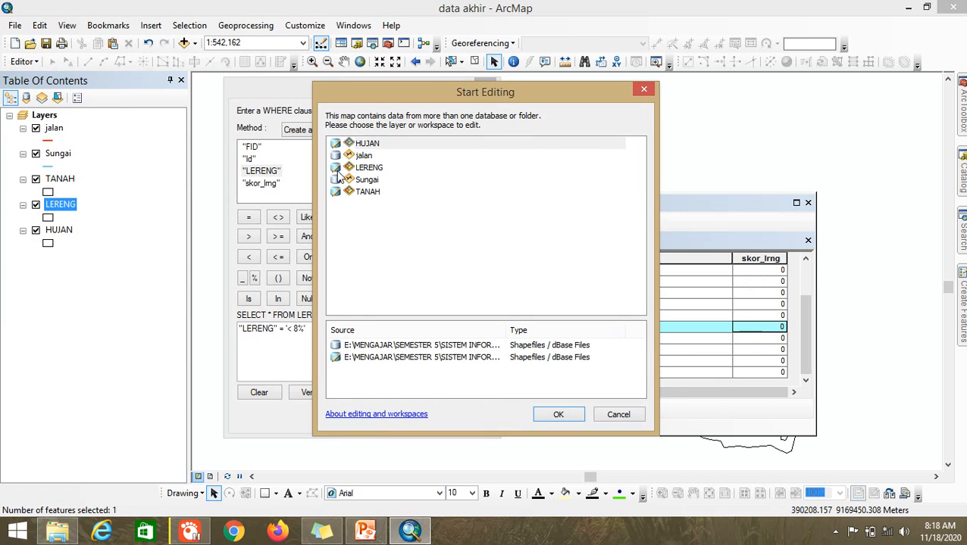
pyautogui.click(369, 172)
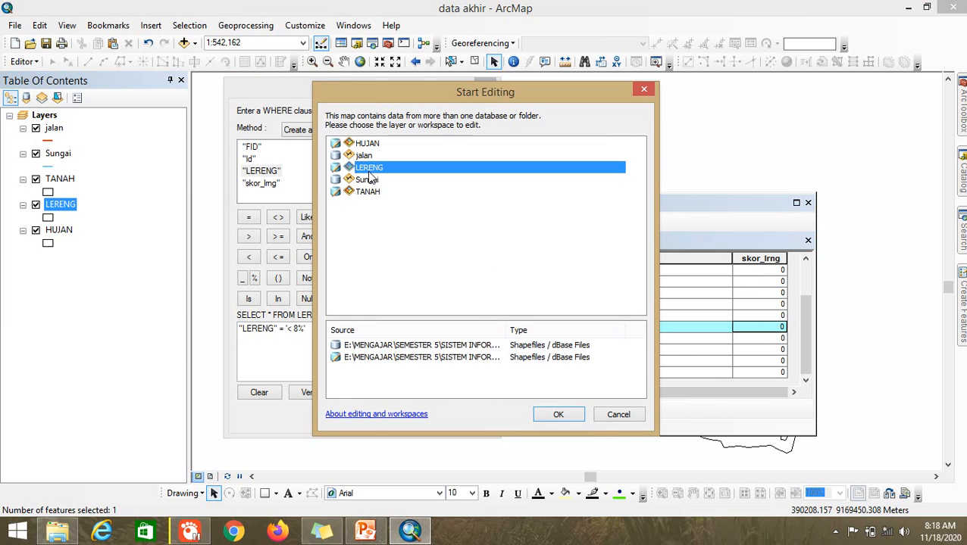
pyautogui.click(577, 420)
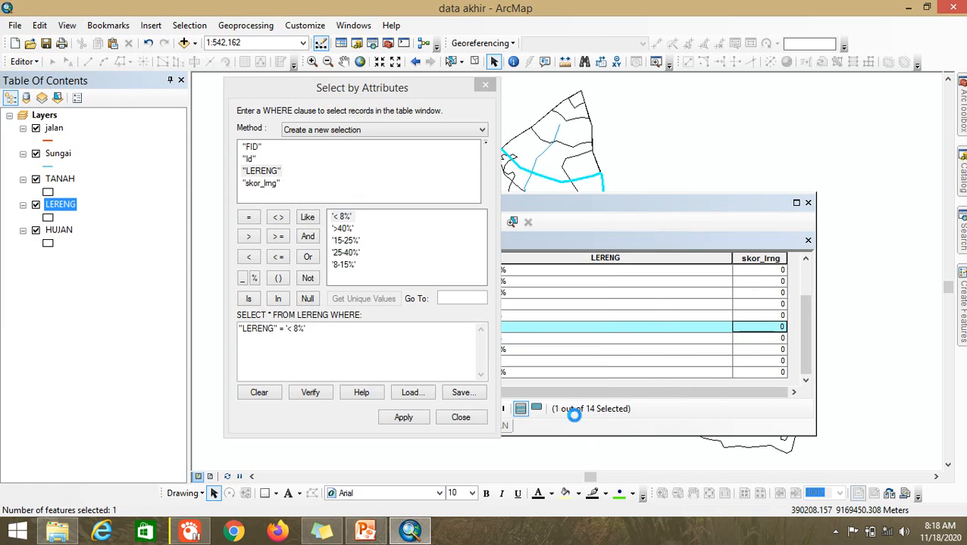
# Enter 20 as skor_lrng for the selected < 8% record
pyautogui.click(739, 326)
pyautogui.click(744, 327)
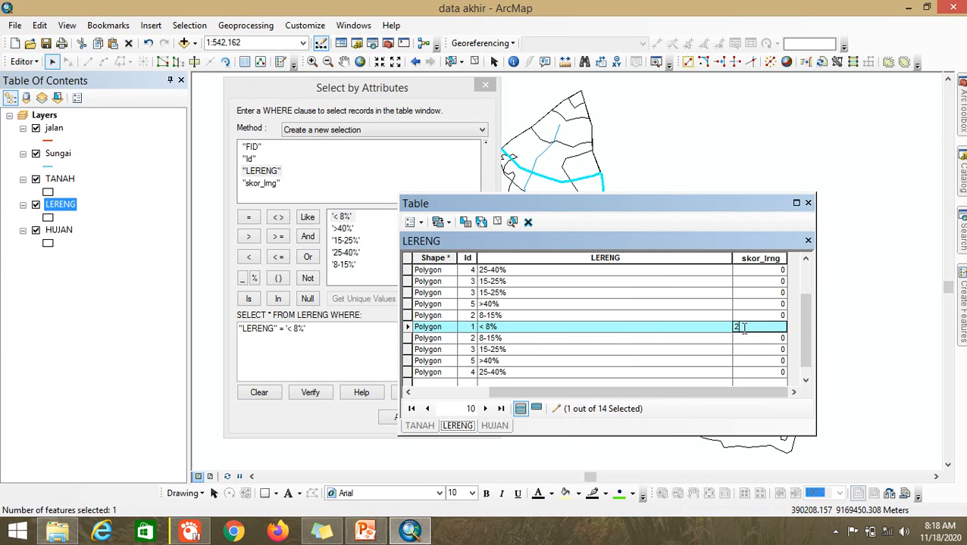
pyautogui.click(746, 336)
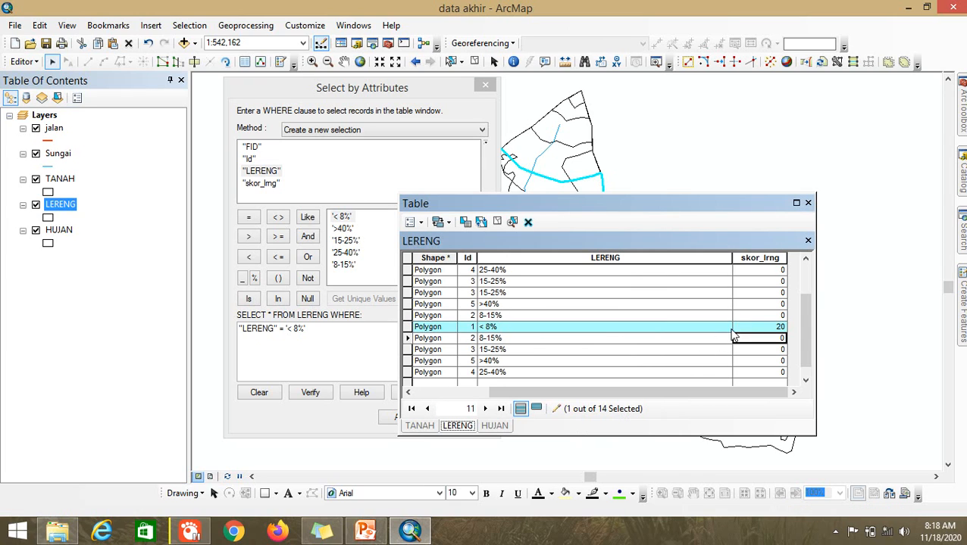
# Change the selection expression to "LERENG" = '>40%' and apply it to the LERENG table
pyautogui.click(348, 336)
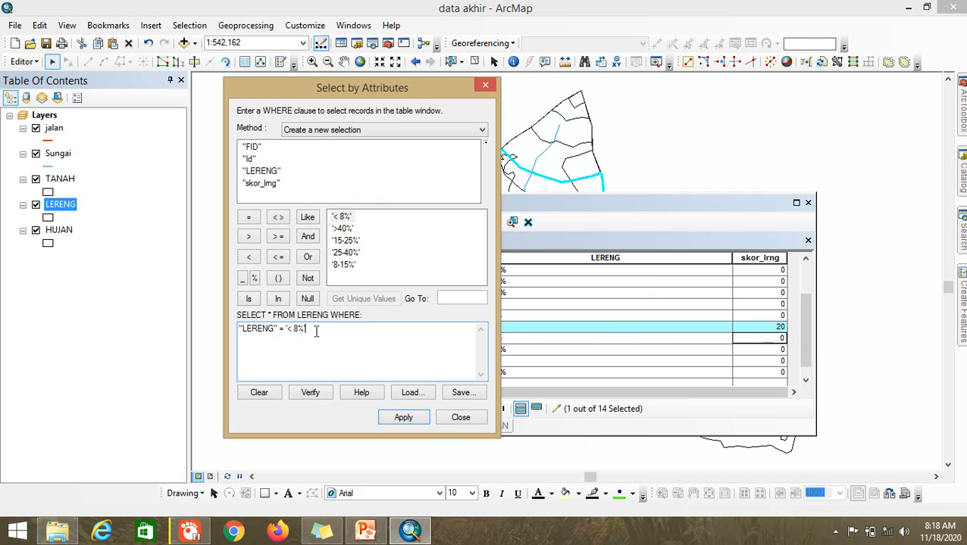
pyautogui.moveTo(315, 331); pyautogui.dragTo(293, 334)
pyautogui.press('BackSpace')
pyautogui.doubleClick(344, 230)
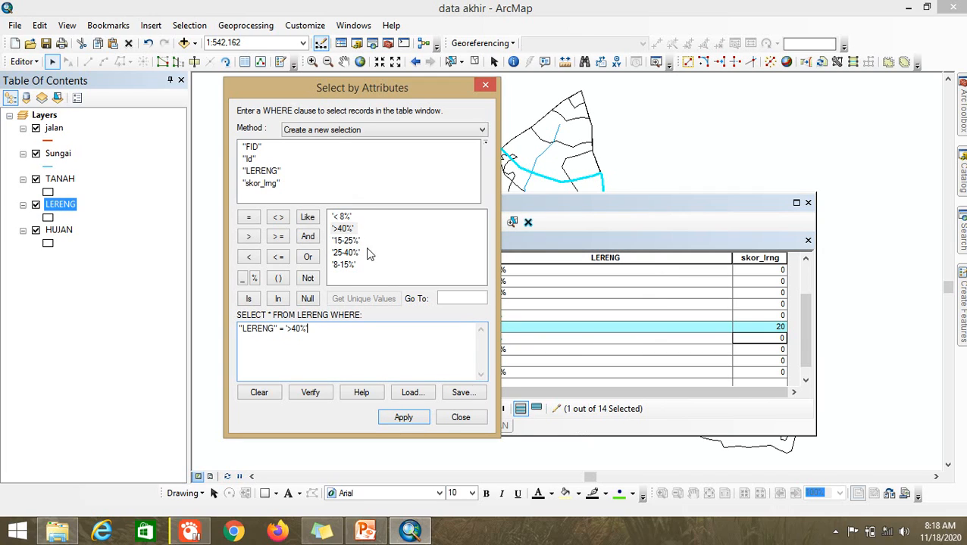
pyautogui.click(407, 419)
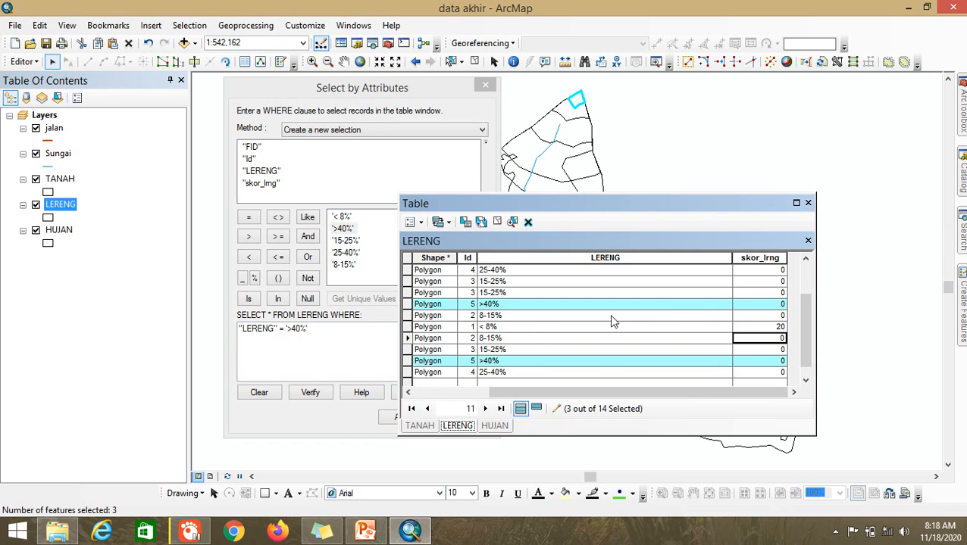
# Check the slope score table in PowerPoint and use the Field Calculator to set skor_lrng to "100" for the selected >40% records
pyautogui.click(754, 259)
pyautogui.rightClick(754, 259)
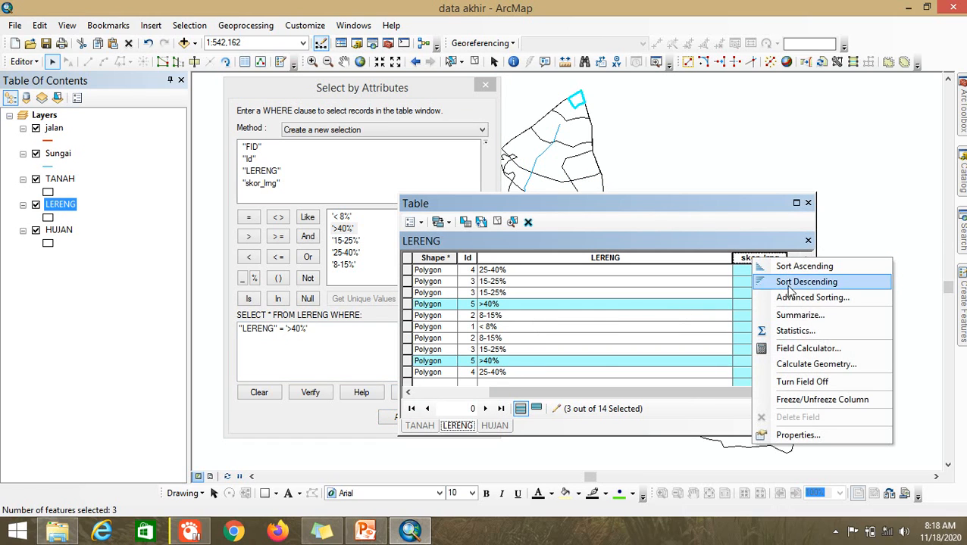
pyautogui.click(808, 350)
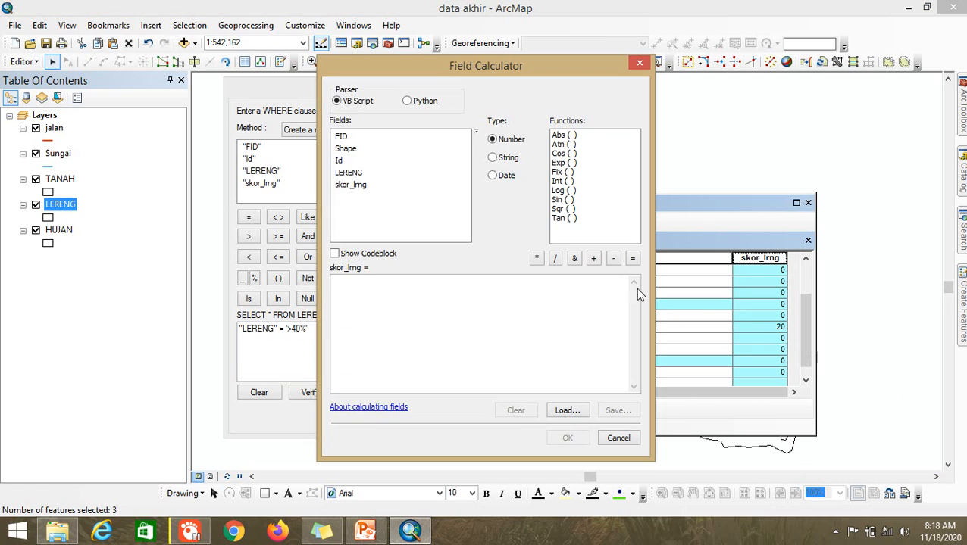
pyautogui.moveTo(415, 67); pyautogui.dragTo(650, 70)
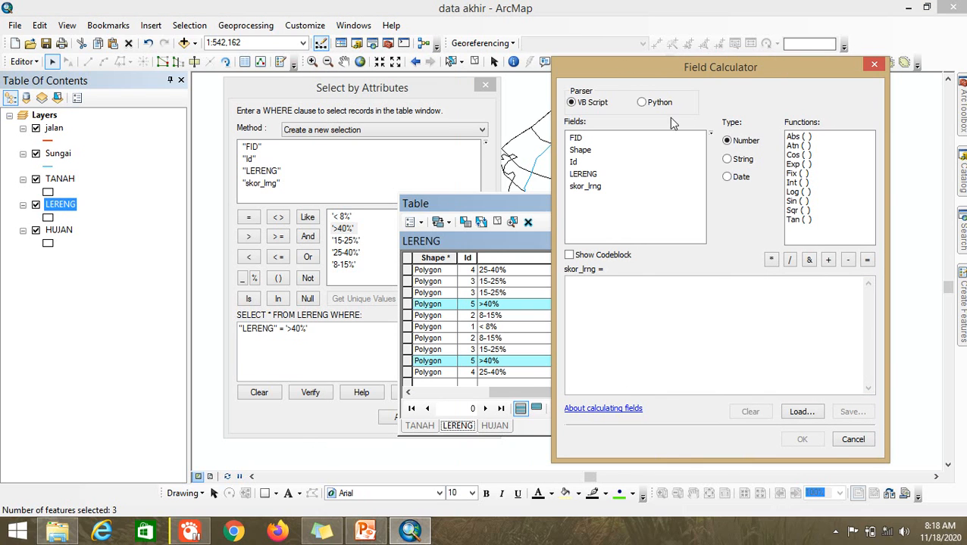
pyautogui.click(367, 533)
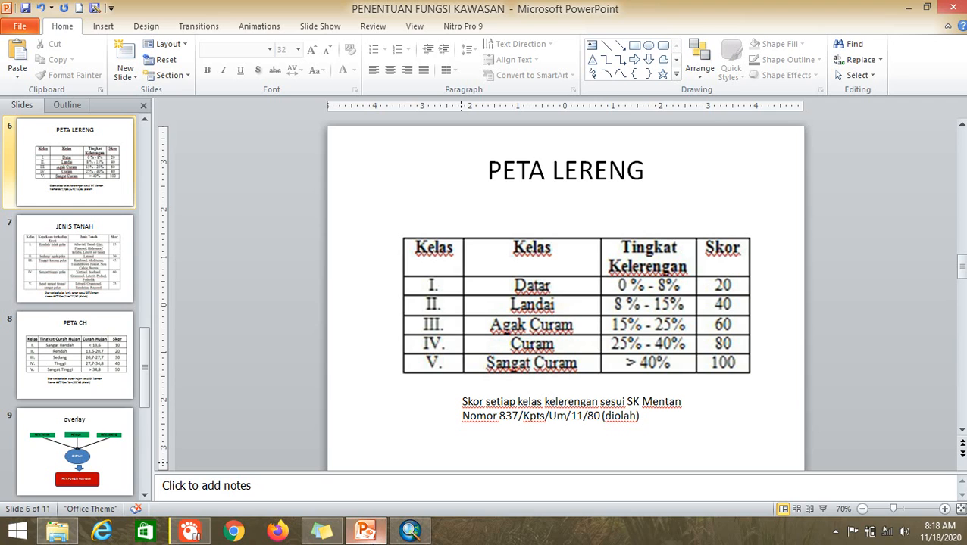
pyautogui.click(370, 532)
pyautogui.click(637, 306)
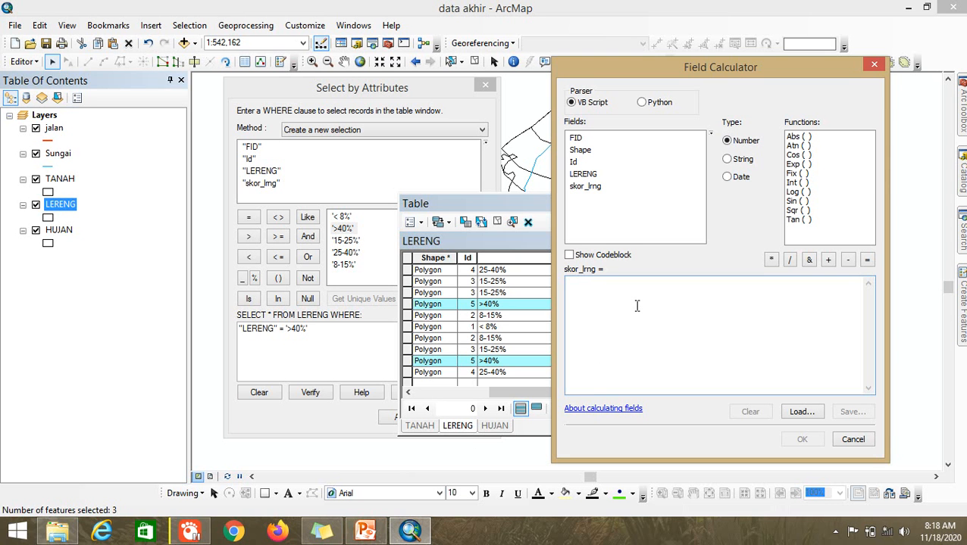
pyautogui.write('100"')
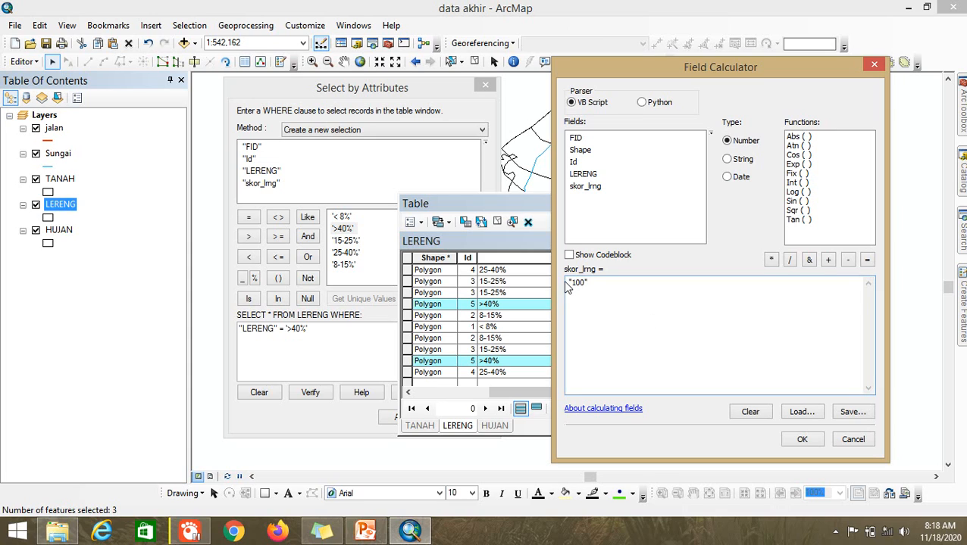
pyautogui.click(803, 441)
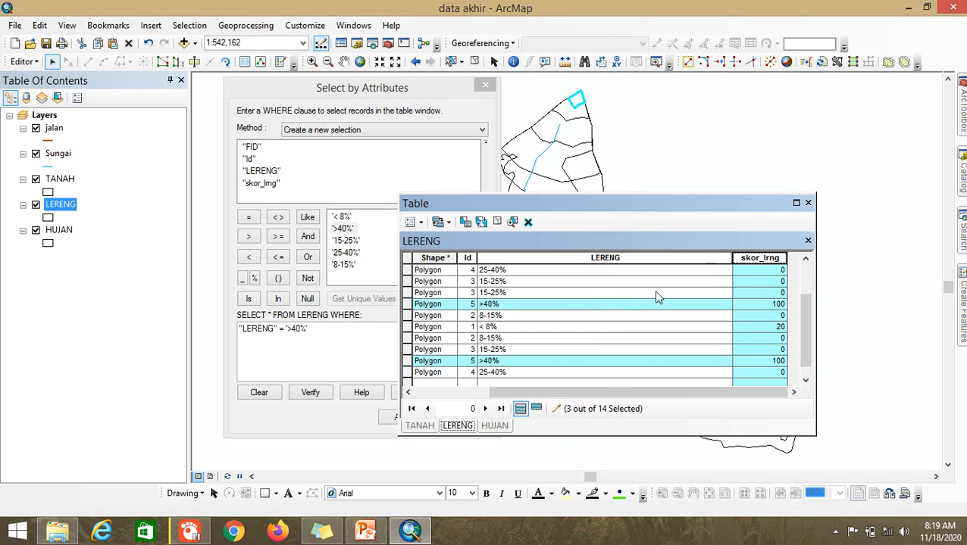
# Change the selection expression to "LERENG" = '15-25%' and apply it to the LERENG table
pyautogui.click(323, 328)
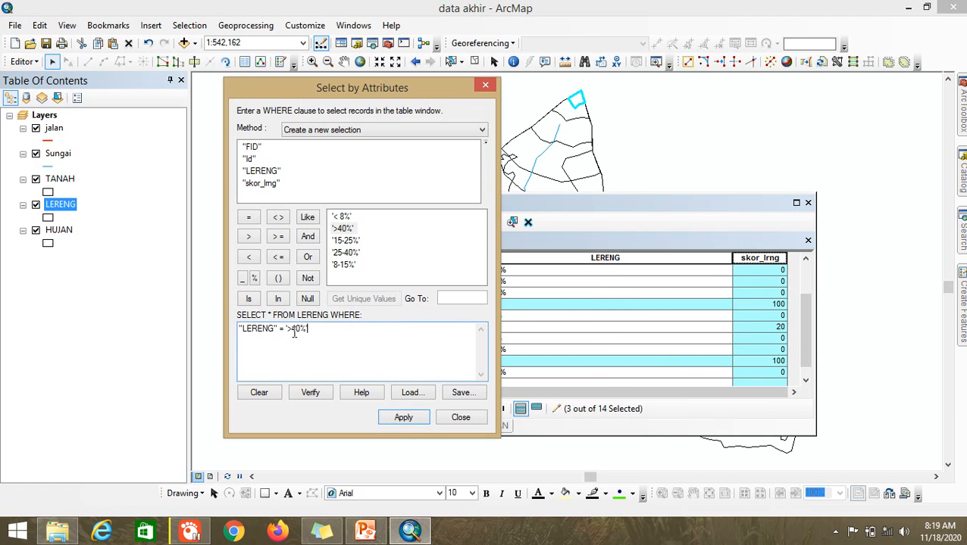
pyautogui.moveTo(324, 328); pyautogui.dragTo(287, 334)
pyautogui.press('BackSpace')
pyautogui.doubleClick(344, 241)
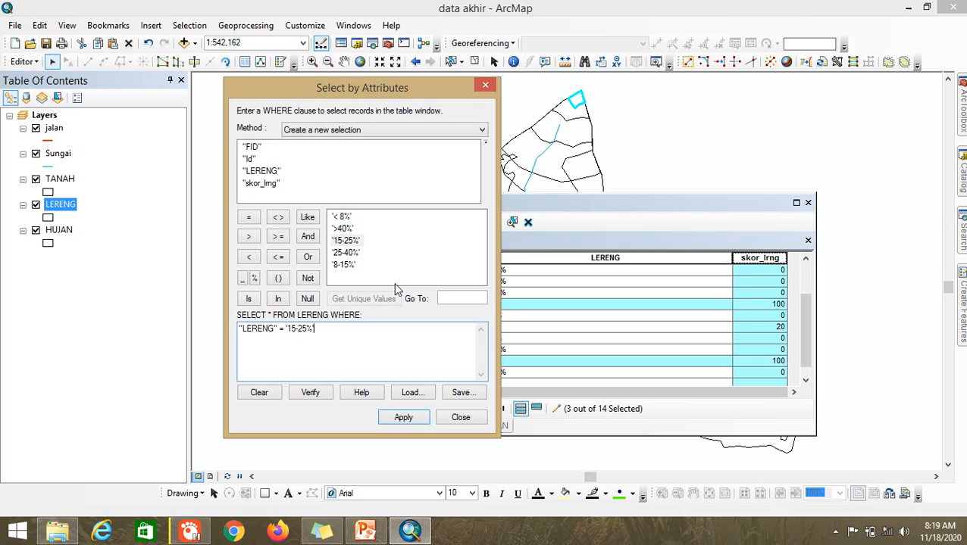
pyautogui.click(413, 419)
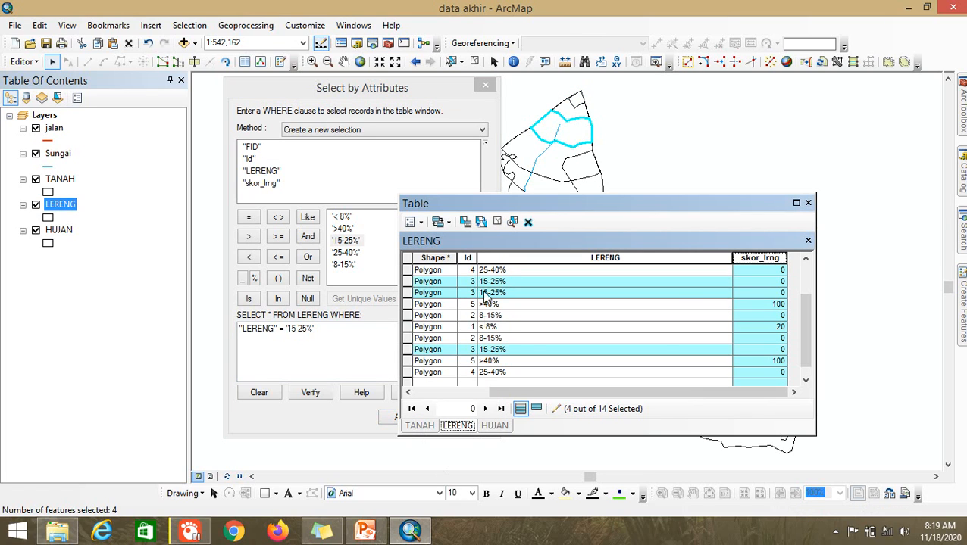
# Calculate skor_lrng as 60 for the selected 15-25% records, checking the score on the PETA LERENG slide in PowerPoint
pyautogui.rightClick(750, 260)
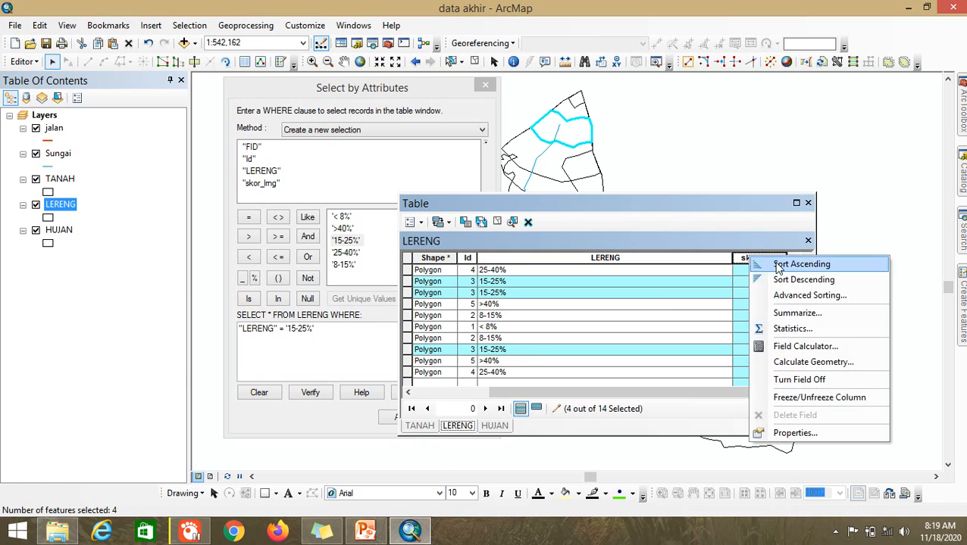
pyautogui.click(796, 347)
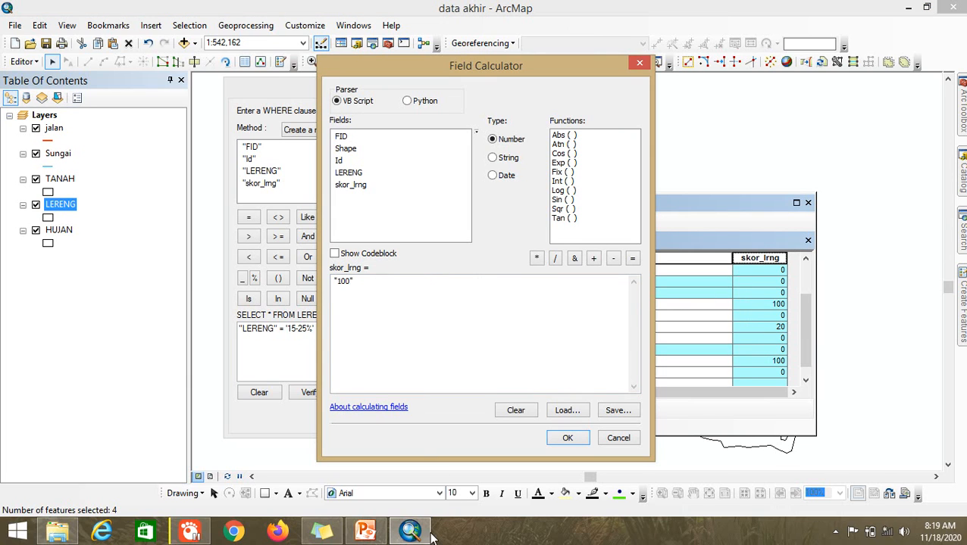
pyautogui.click(366, 532)
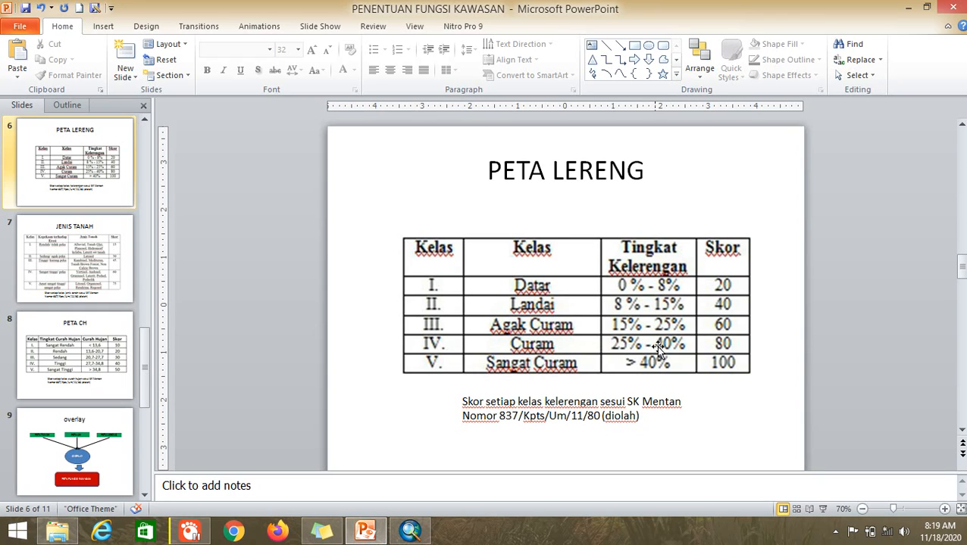
pyautogui.click(410, 531)
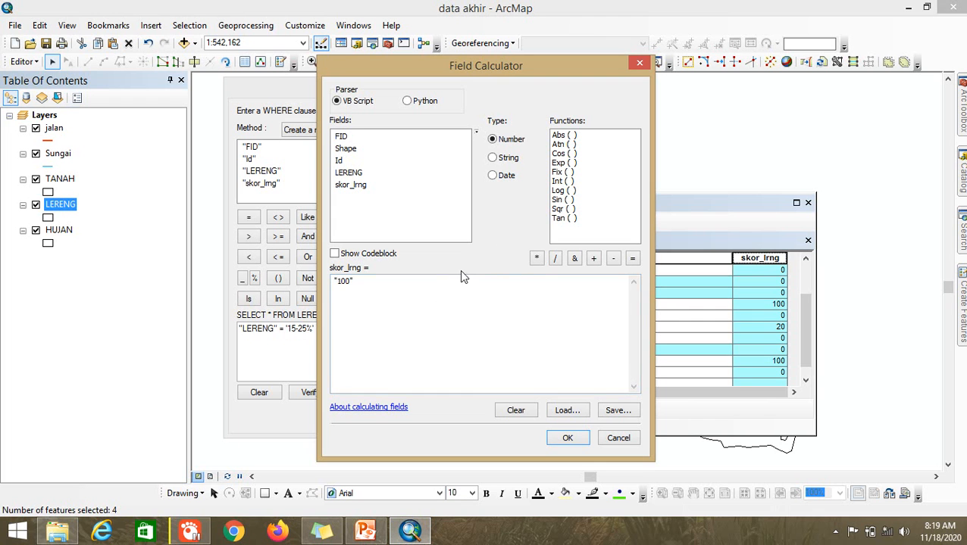
pyautogui.doubleClick(341, 281)
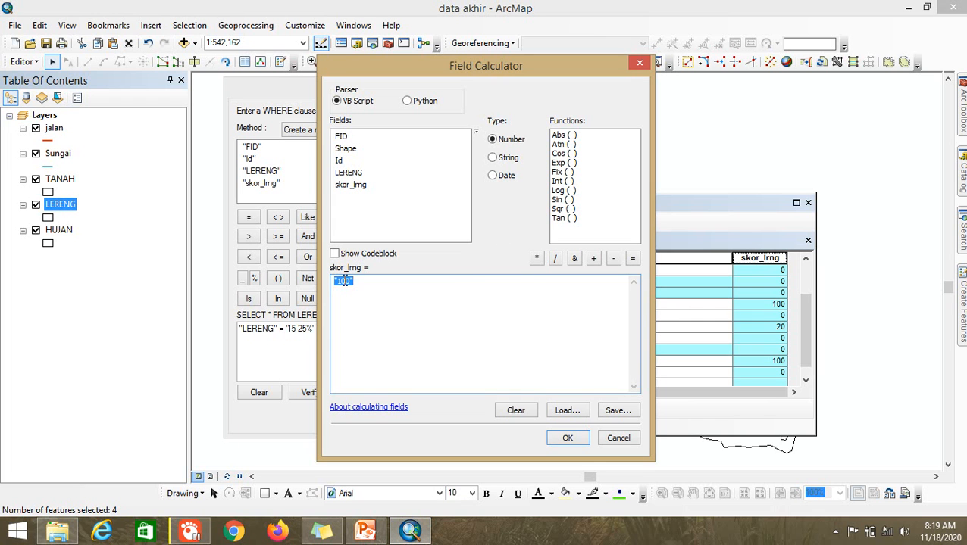
pyautogui.write('"')
pyautogui.click(577, 437)
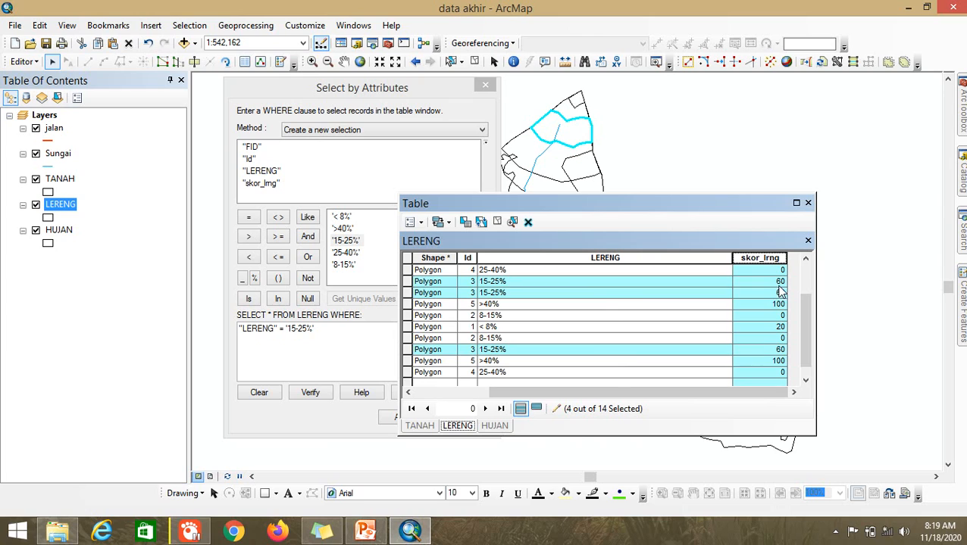
# Replace the class in the selection expression so it reads "LERENG" = '25-40%' and apply it
pyautogui.click(346, 351)
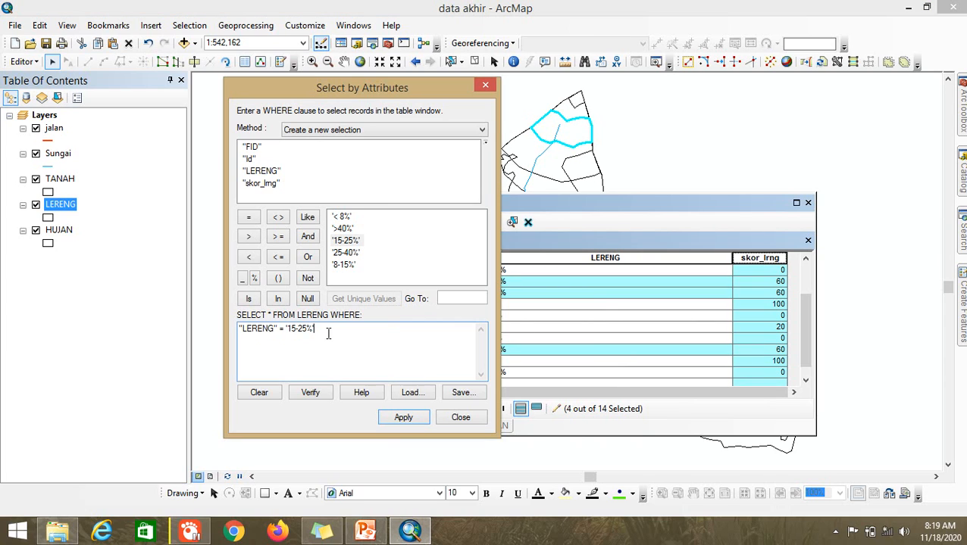
pyautogui.moveTo(315, 329); pyautogui.dragTo(275, 327)
pyautogui.press('BackSpace')
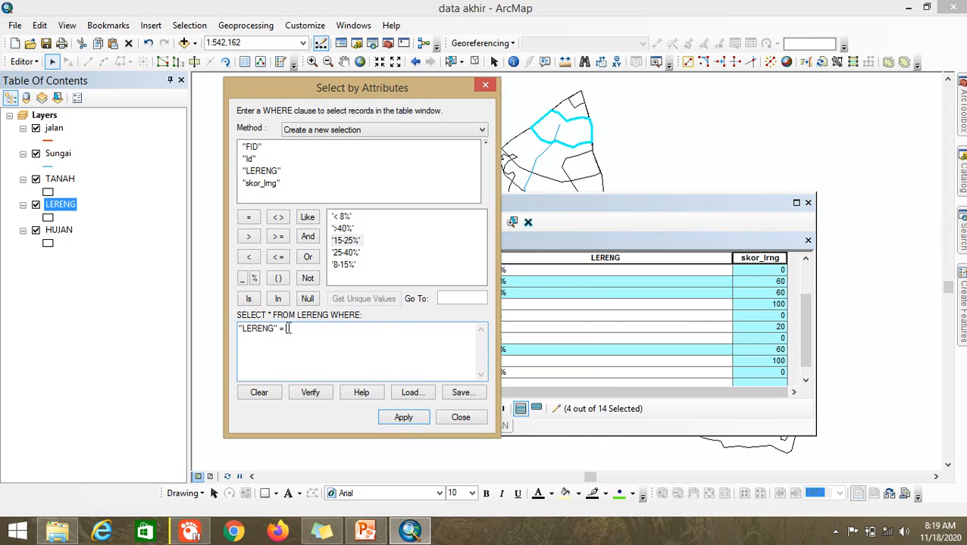
pyautogui.doubleClick(345, 252)
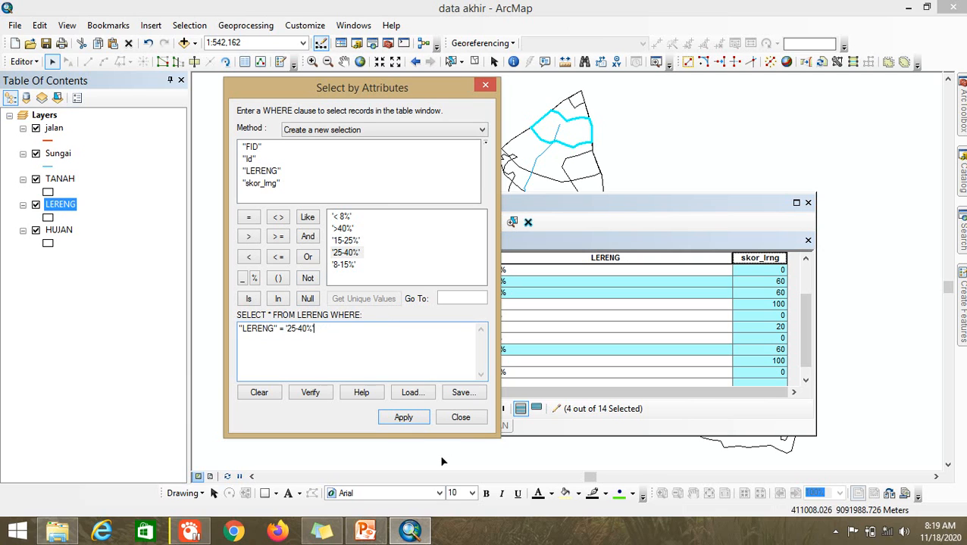
pyautogui.click(413, 425)
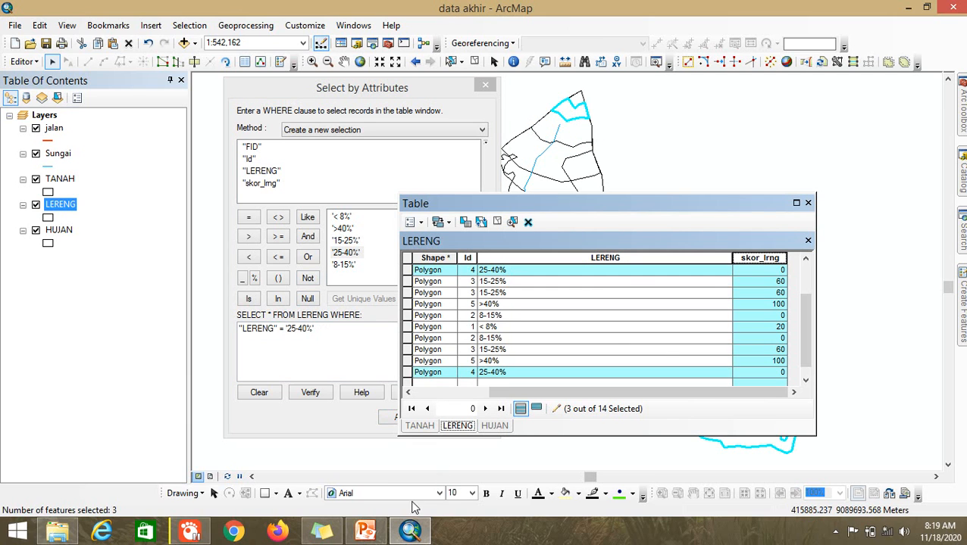
# Check the 25-40% class score in PowerPoint and calculate skor_lrng as "80" for the selected records
pyautogui.click(362, 534)
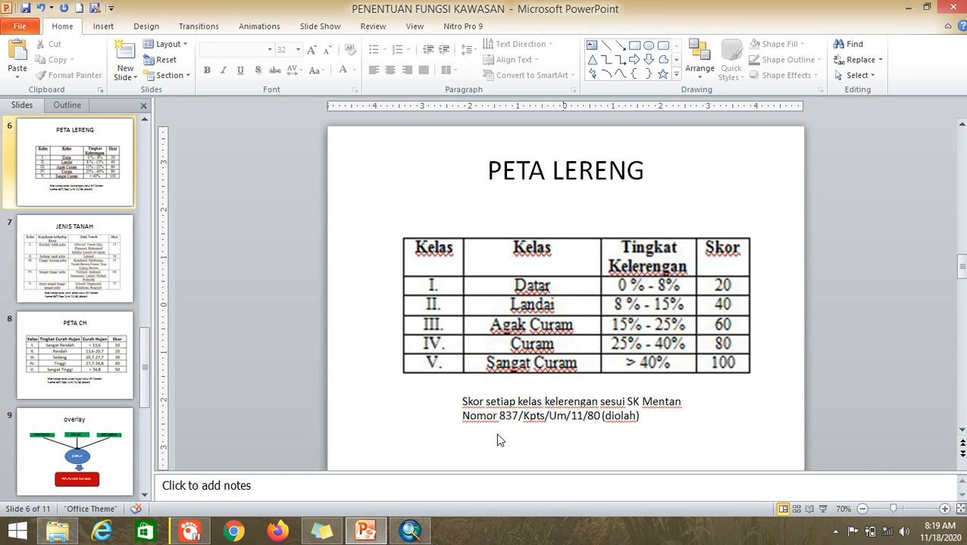
pyautogui.click(410, 534)
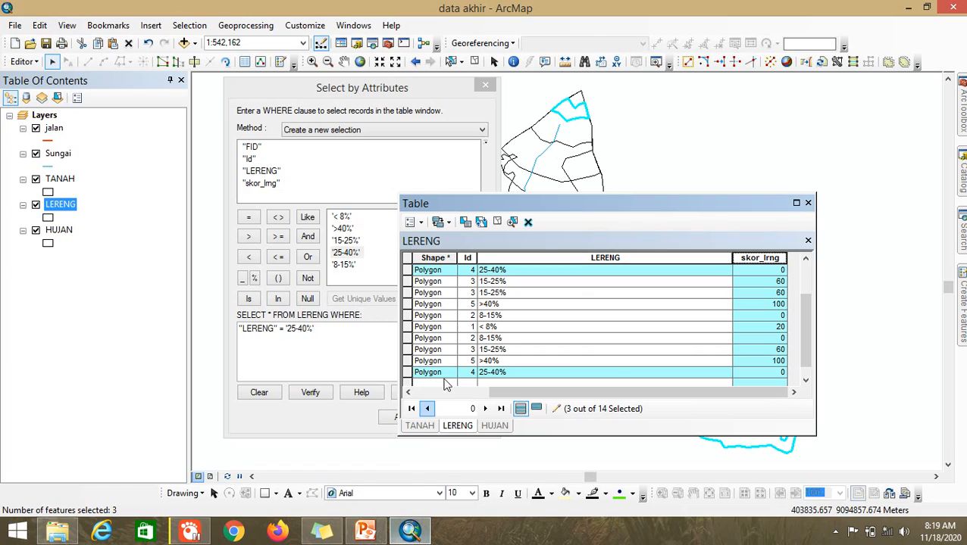
pyautogui.rightClick(753, 259)
pyautogui.click(788, 341)
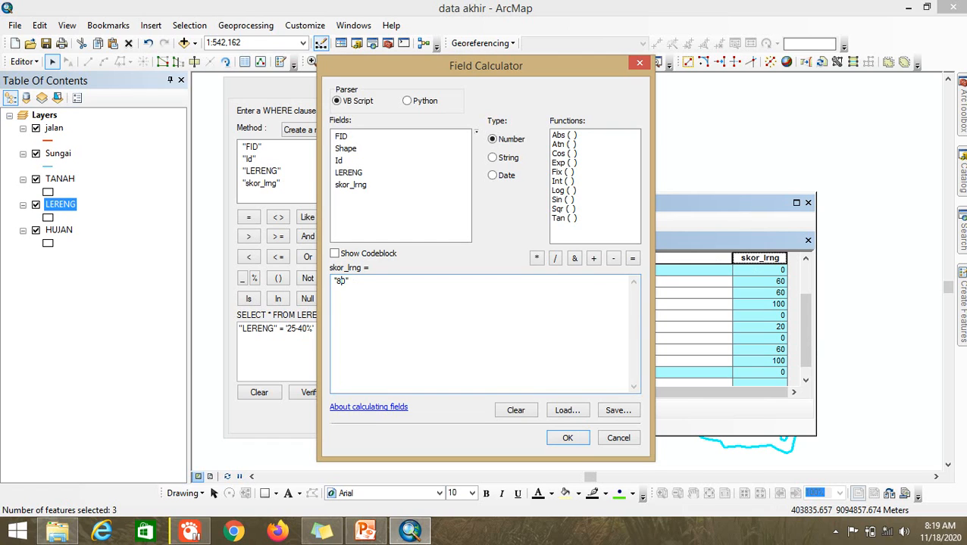
pyautogui.click(567, 438)
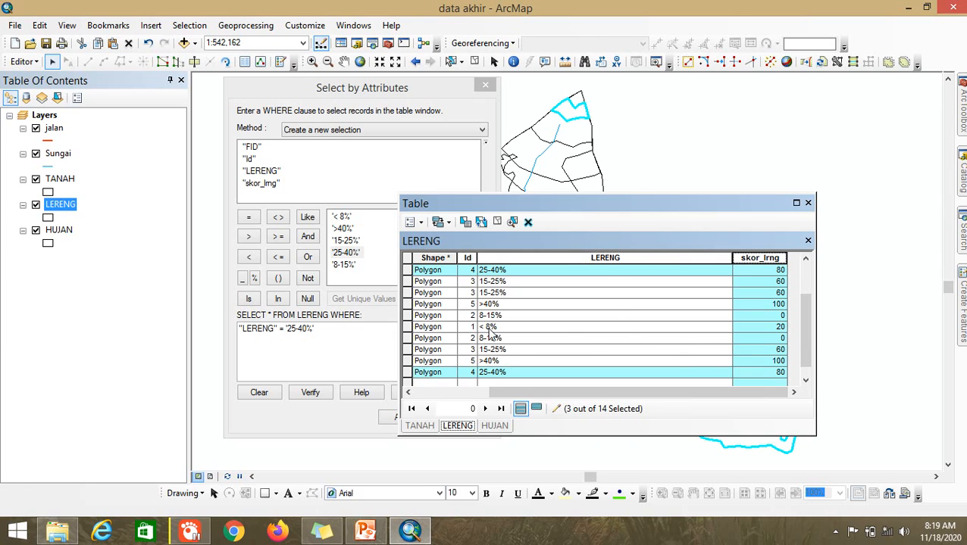
# Select the 8-15% slope records by applying the expression "LERENG" = '8-15%'
pyautogui.click(342, 266)
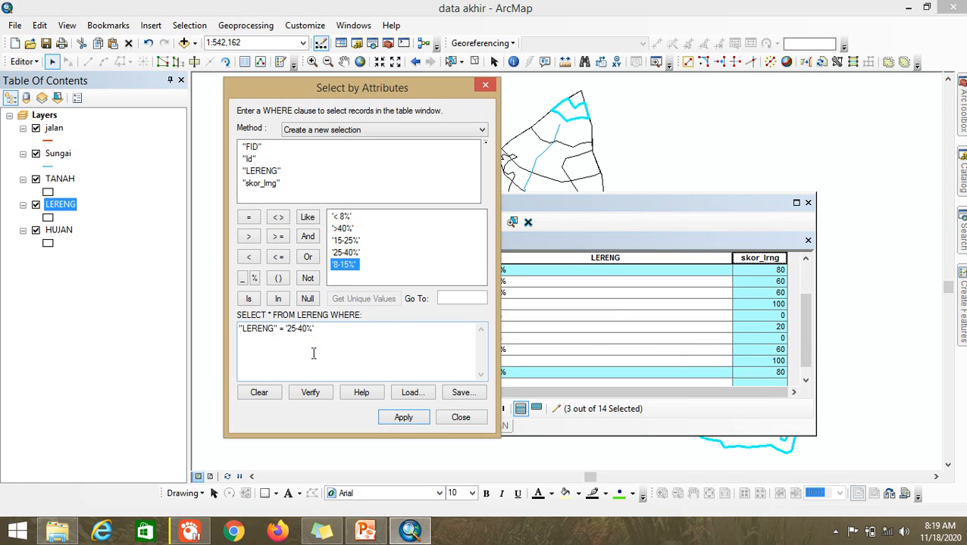
pyautogui.click(316, 331)
pyautogui.moveTo(316, 331); pyautogui.dragTo(288, 334)
pyautogui.press('BackSpace')
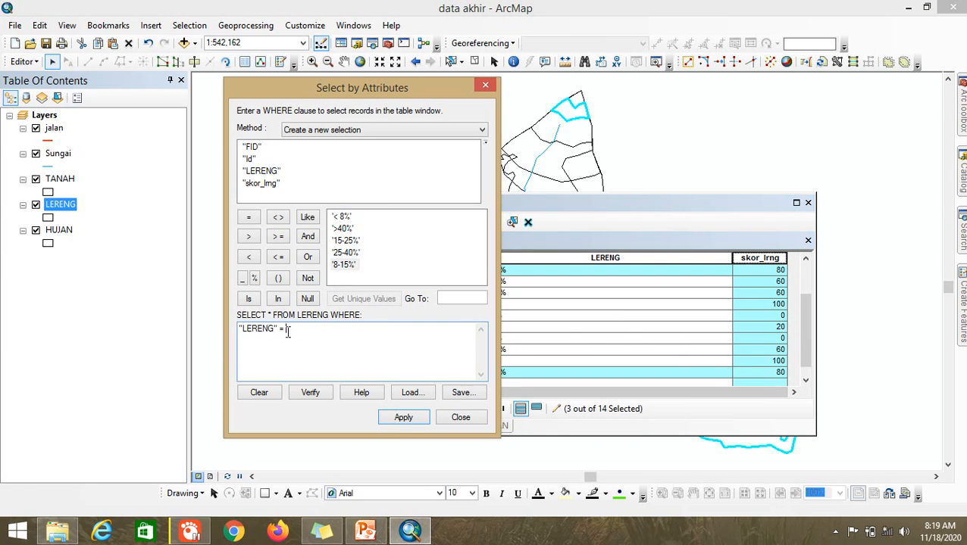
pyautogui.doubleClick(344, 265)
pyautogui.click(403, 419)
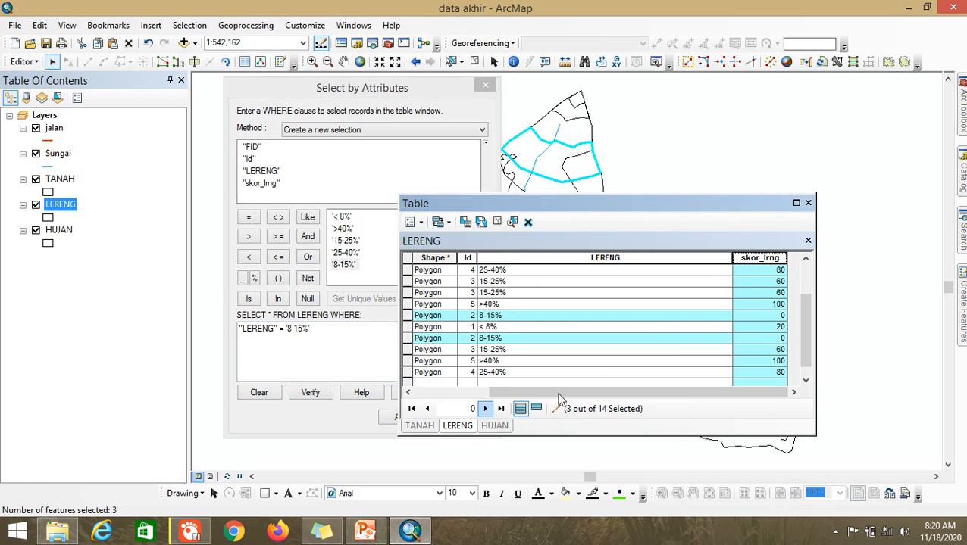
# Calculate skor_lrng as 40 for the selected 8-15% records after checking the slope score table in PowerPoint
pyautogui.rightClick(749, 259)
pyautogui.click(794, 348)
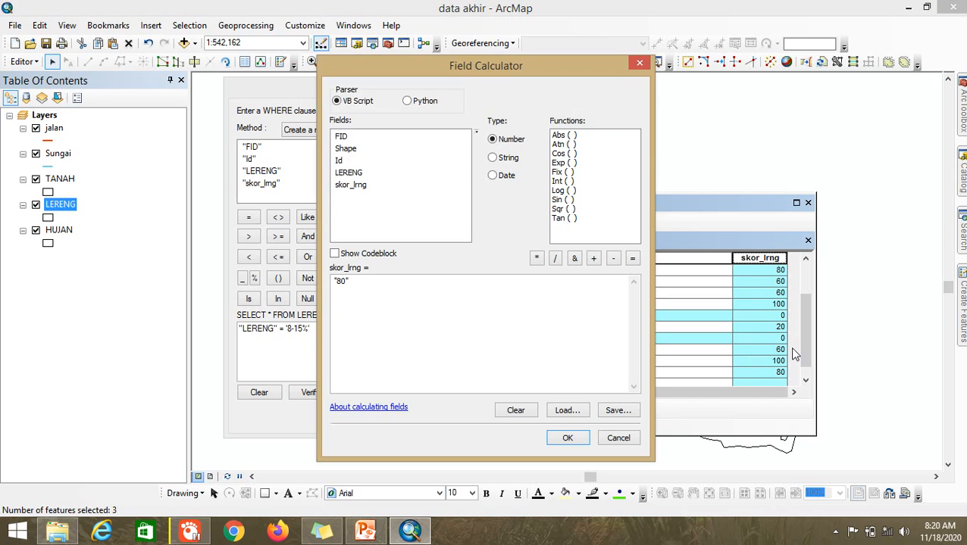
pyautogui.click(365, 532)
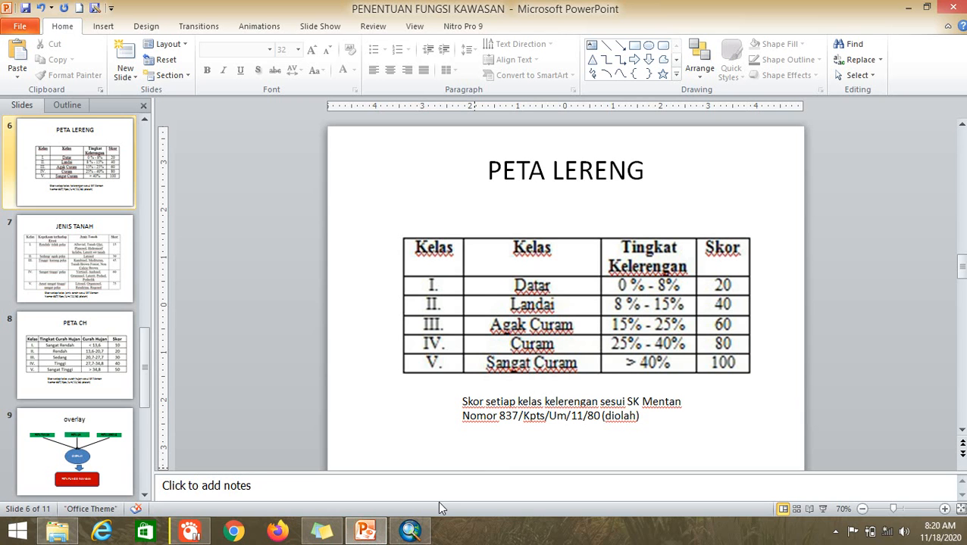
pyautogui.click(410, 532)
pyautogui.click(338, 285)
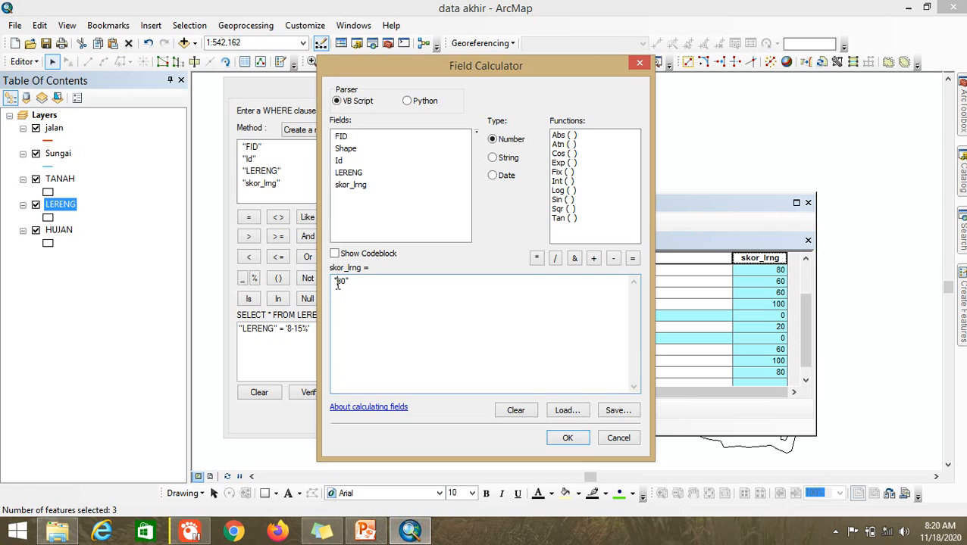
pyautogui.click(567, 438)
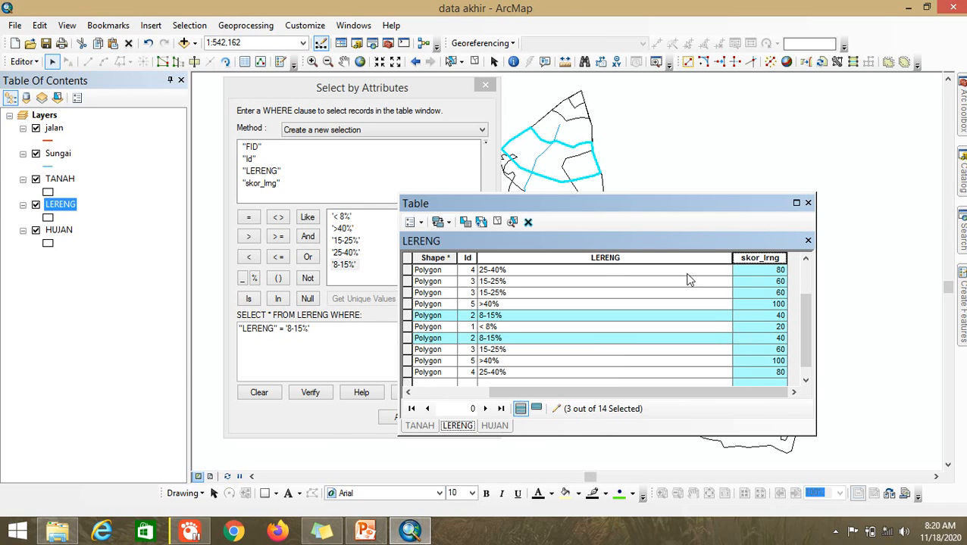
# Review the score values in the HUJAN and TANAH attribute tables
pyautogui.click(60, 231)
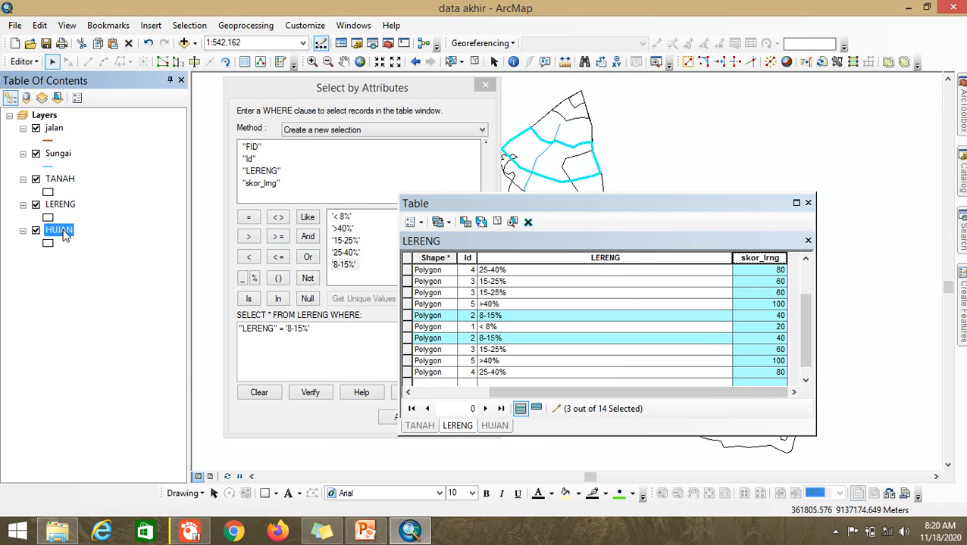
pyautogui.rightClick(61, 232)
pyautogui.click(106, 251)
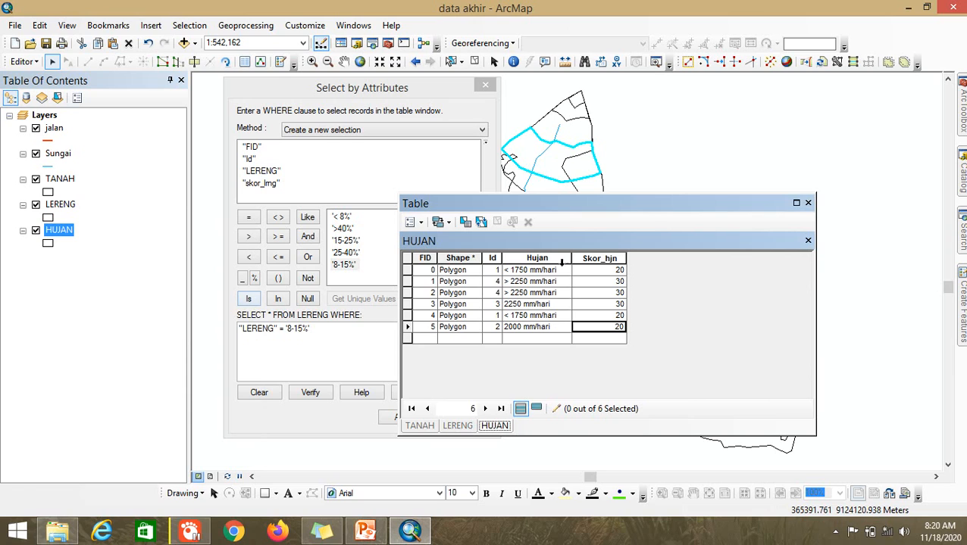
pyautogui.click(66, 182)
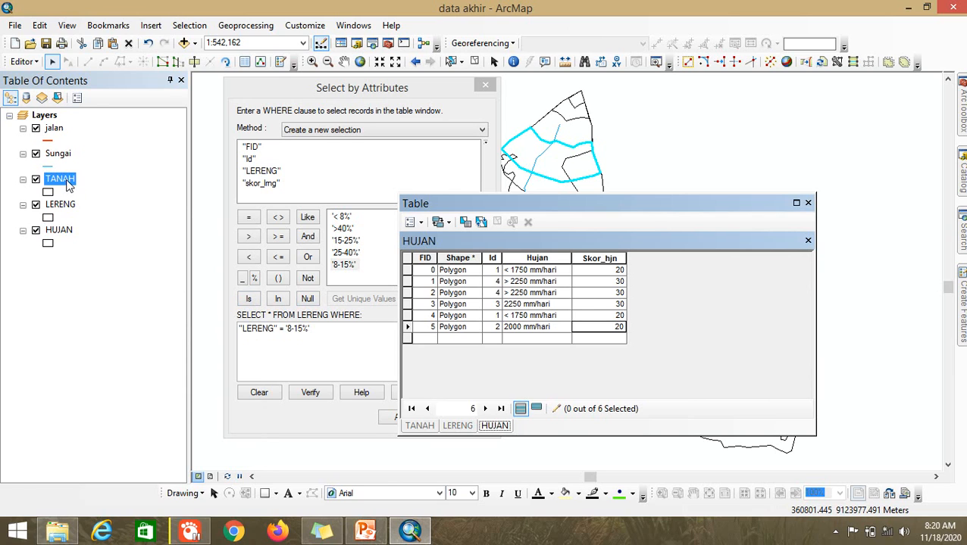
pyautogui.rightClick(67, 182)
pyautogui.click(113, 219)
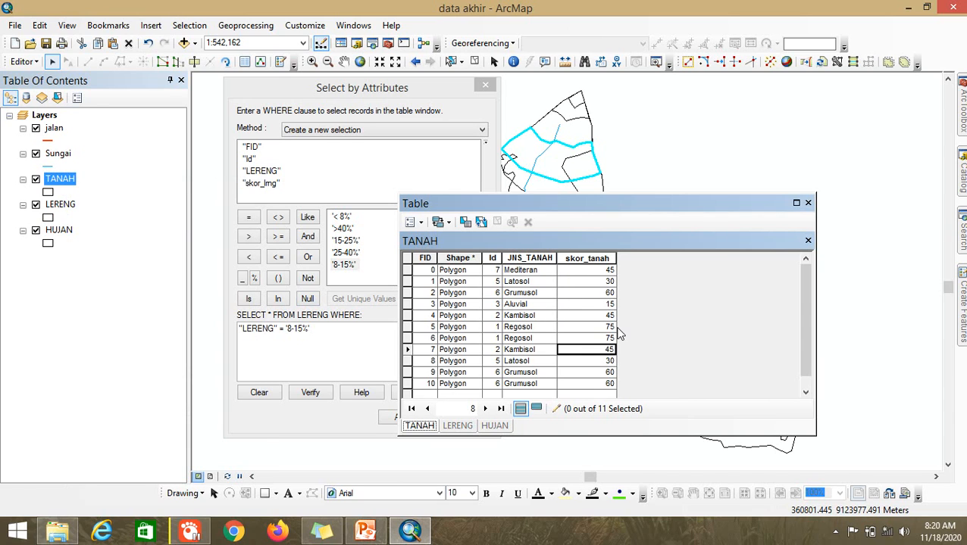
pyautogui.scroll(-1, 618, 333)
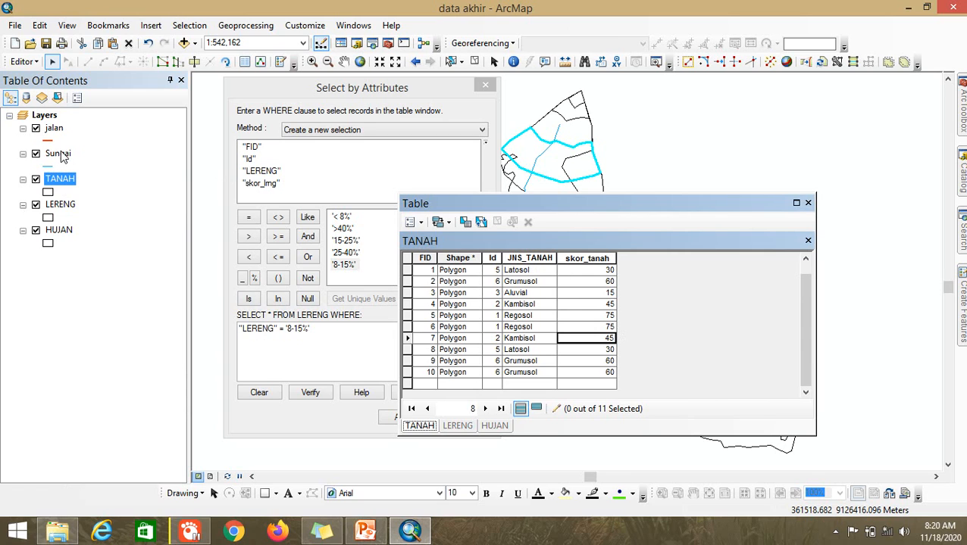
# Stop the edit session and save the score edits
pyautogui.click(25, 64)
pyautogui.click(62, 93)
pyautogui.click(433, 314)
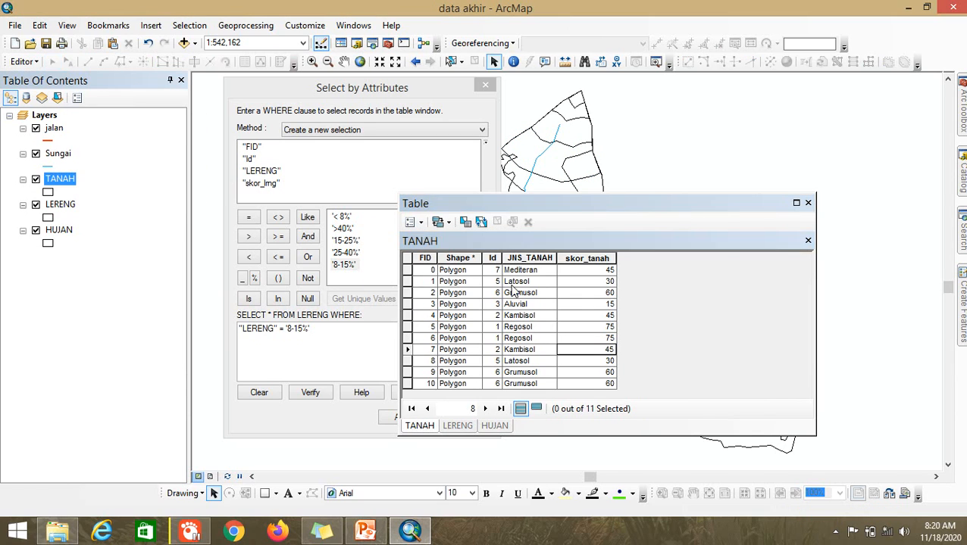
# Close the Select by Attributes dialog and the attribute table window
pyautogui.click(482, 90)
pyautogui.click(483, 90)
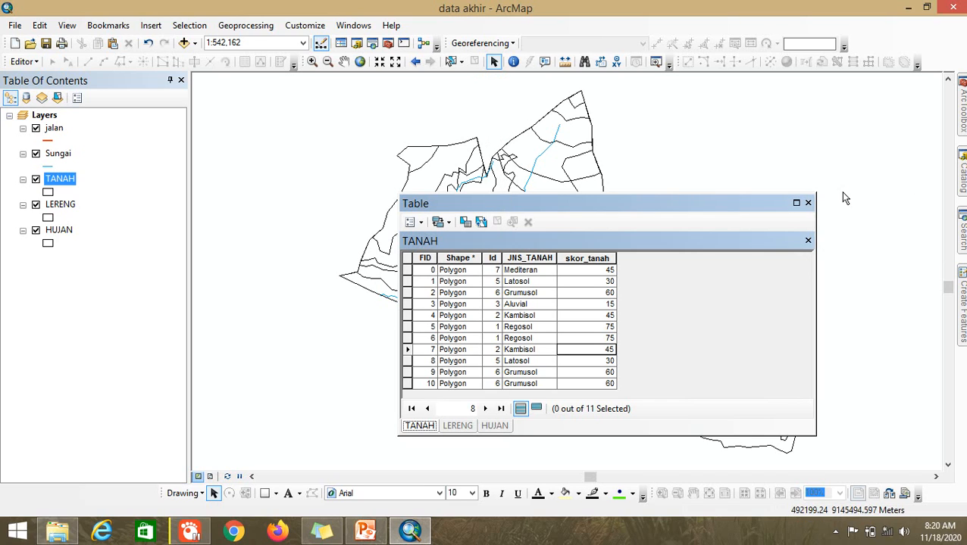
pyautogui.click(808, 204)
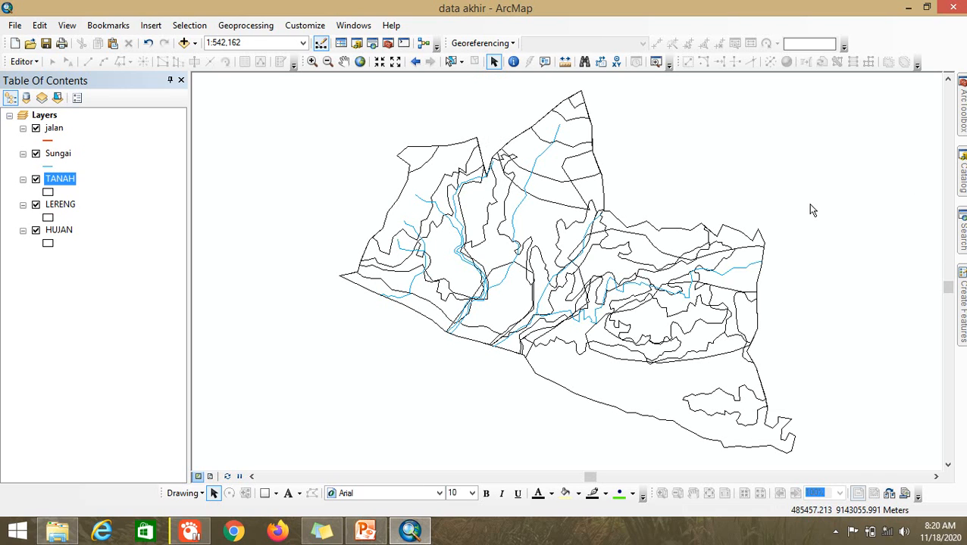